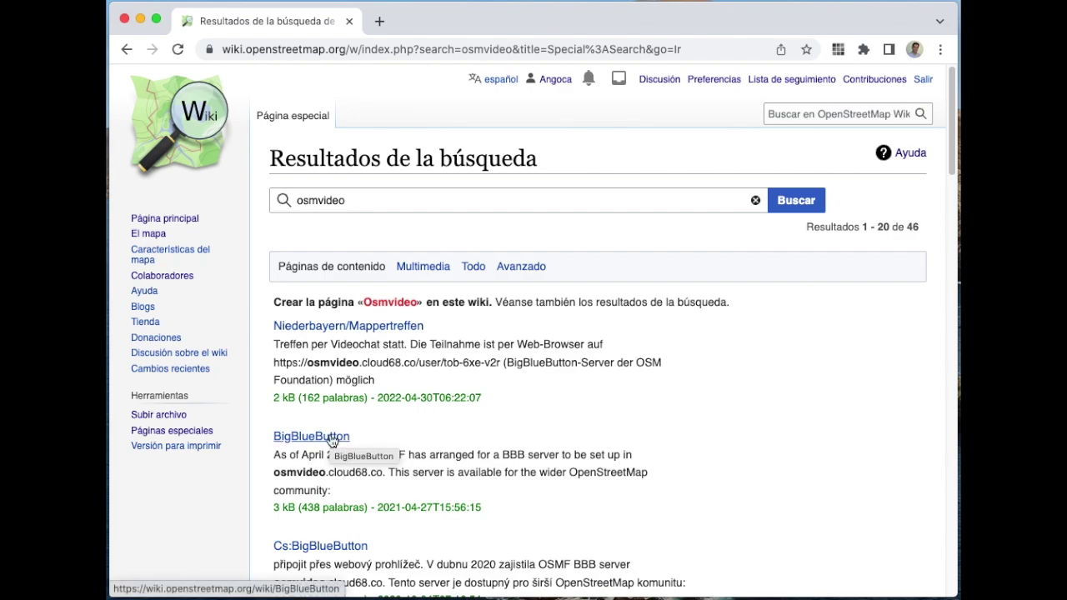
# Step: Open the BigBlueButton article from the wiki's osmvideo search results
pyautogui.click(332, 438)
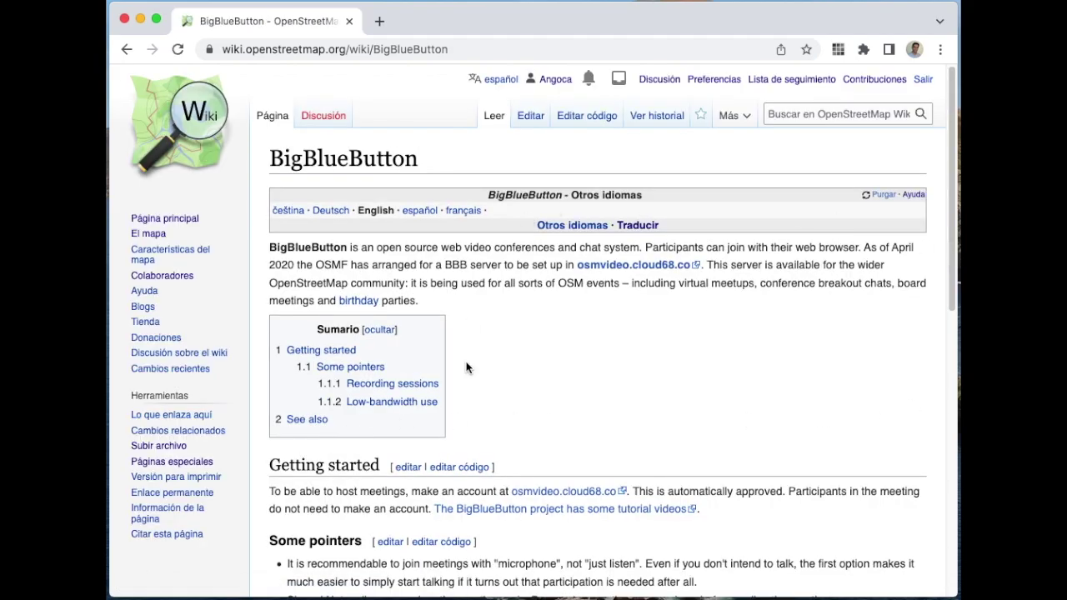
# Step: Follow the article's osmvideo.cloud68.co link and open the server's Create an Account form
pyautogui.scroll(-5, 823, 422)
pyautogui.scroll(-2, 824, 422)
pyautogui.scroll(8, 822, 422)
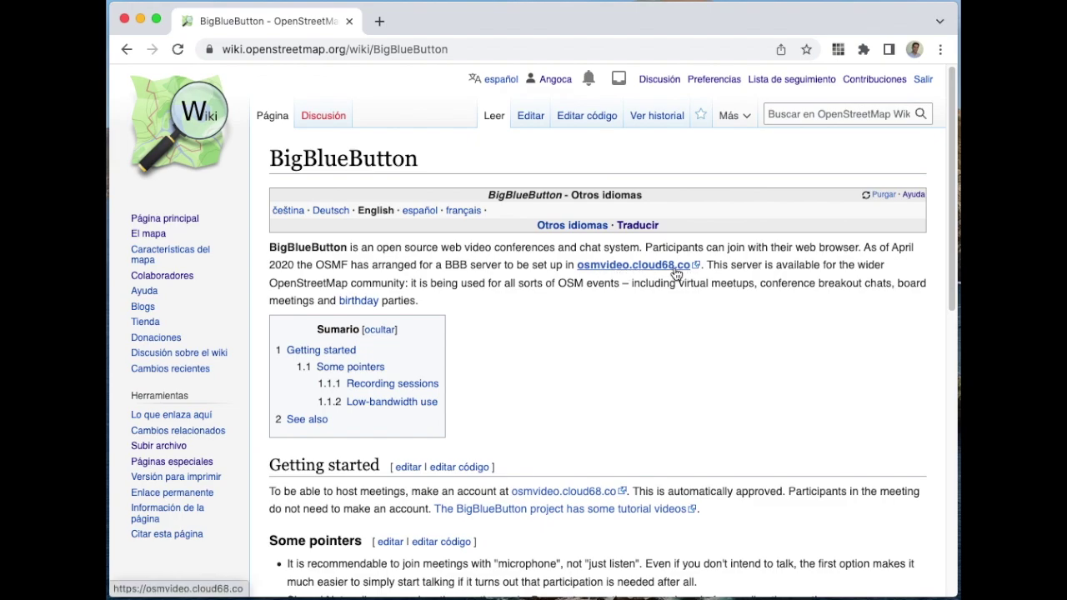
pyautogui.click(633, 265)
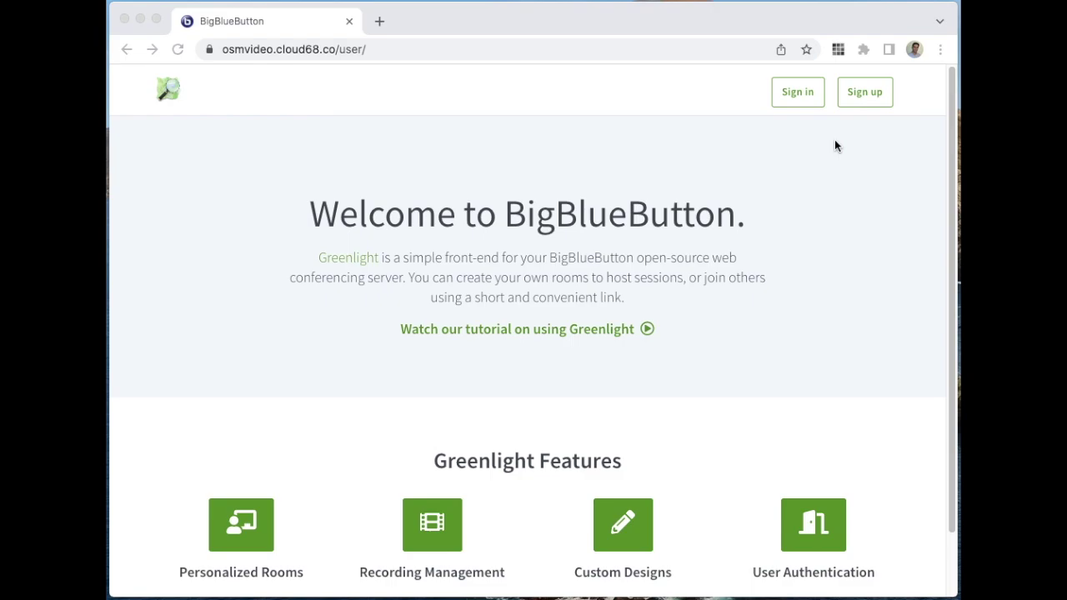
pyautogui.click(873, 94)
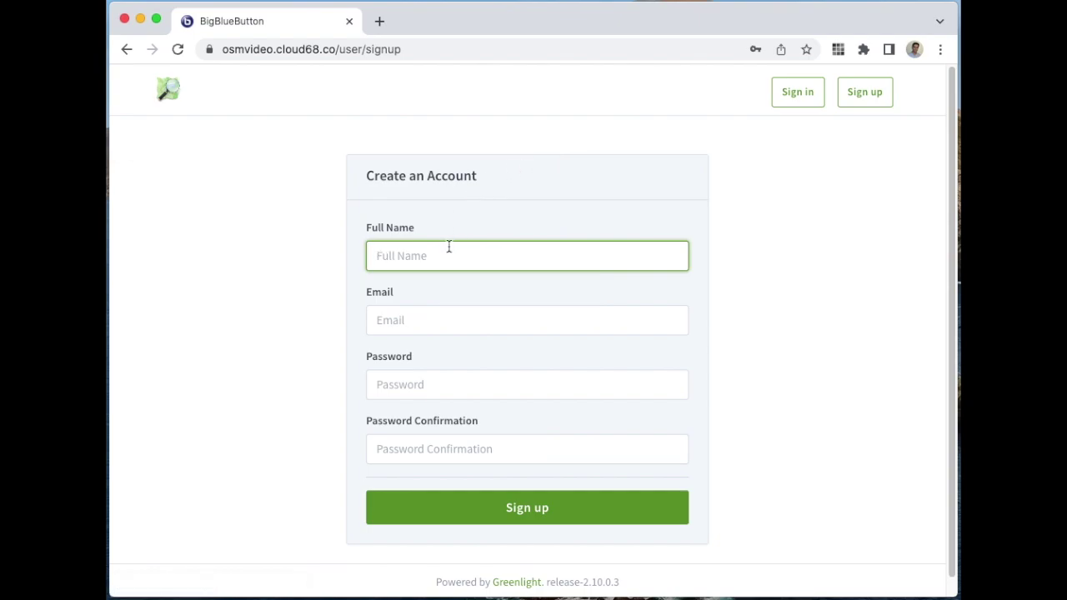
# Step: Enter the account holder's full name in the Full Name field, correcting the surname's spelling
pyautogui.click(450, 257)
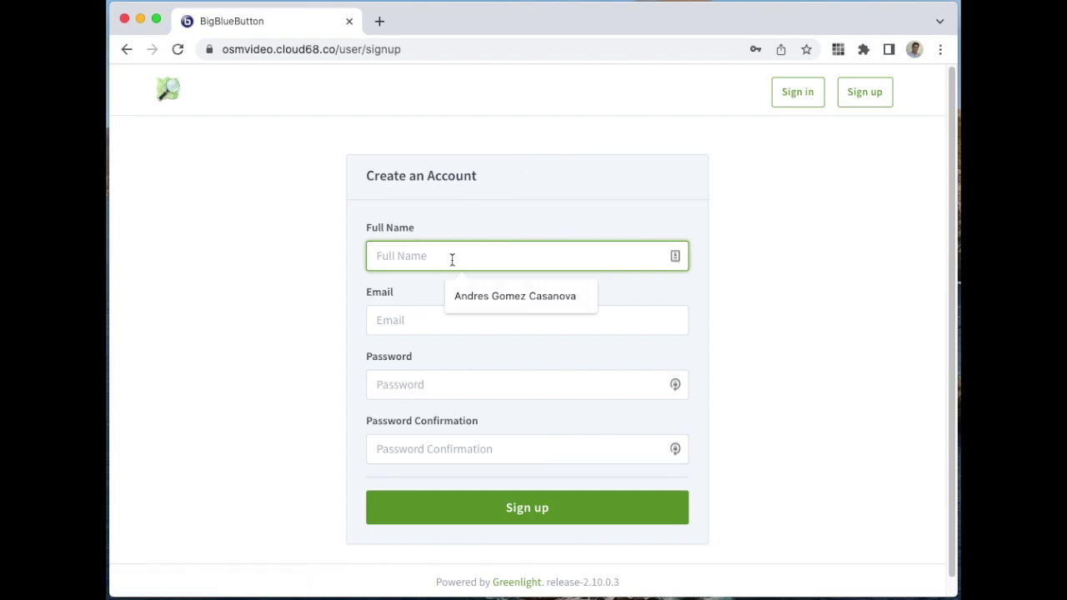
# Step: Fill the e-mail from the saved autofill suggestion and enter the password in both fields
pyautogui.press('Tab')
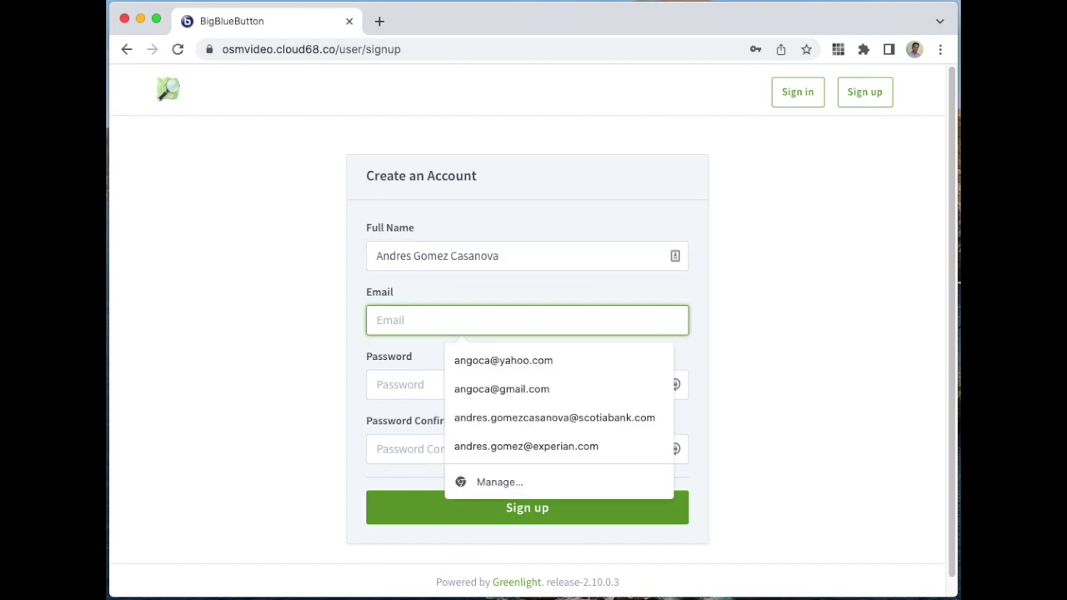
pyautogui.press('Down')
pyautogui.press('Return')
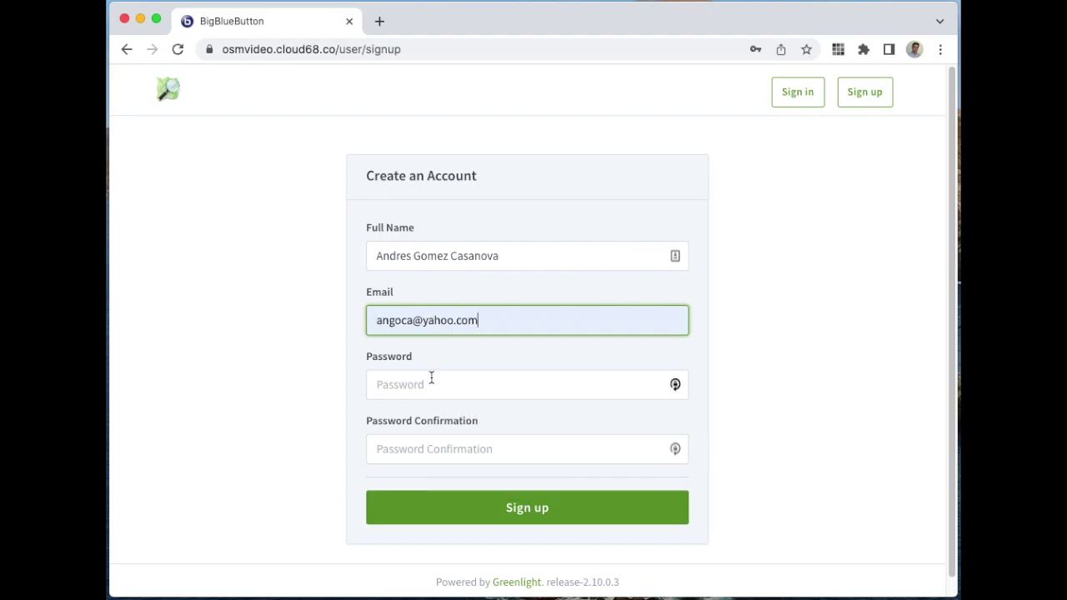
pyautogui.click(431, 375)
pyautogui.write('••••')
pyautogui.click(395, 451)
pyautogui.write('••••')
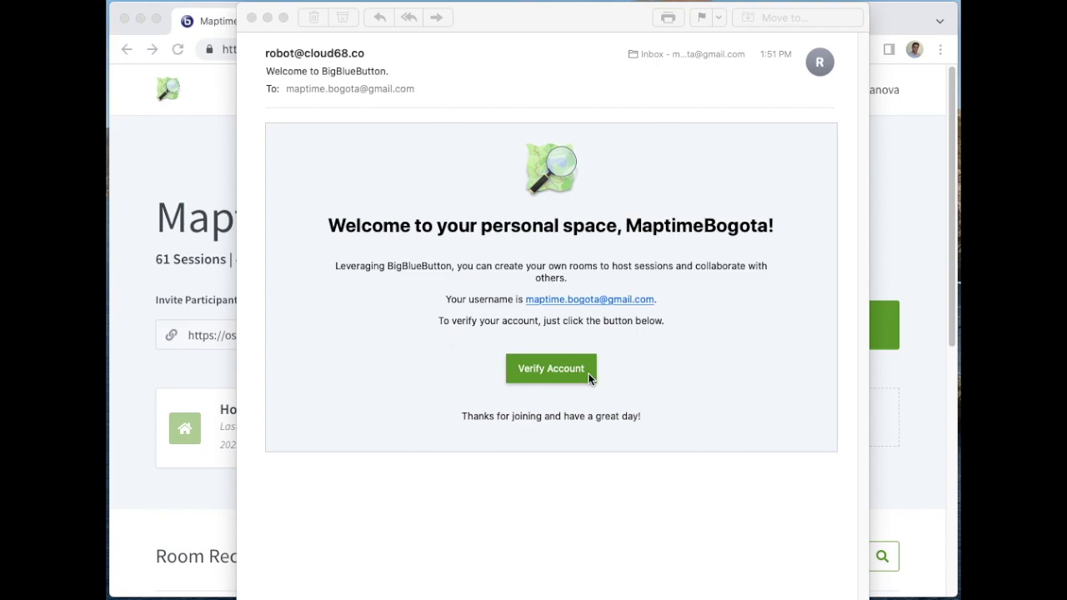
# Step: Bring up the Welcome to BigBlueButton e-mail and verify the new account
pyautogui.click(565, 373)
pyautogui.click(554, 377)
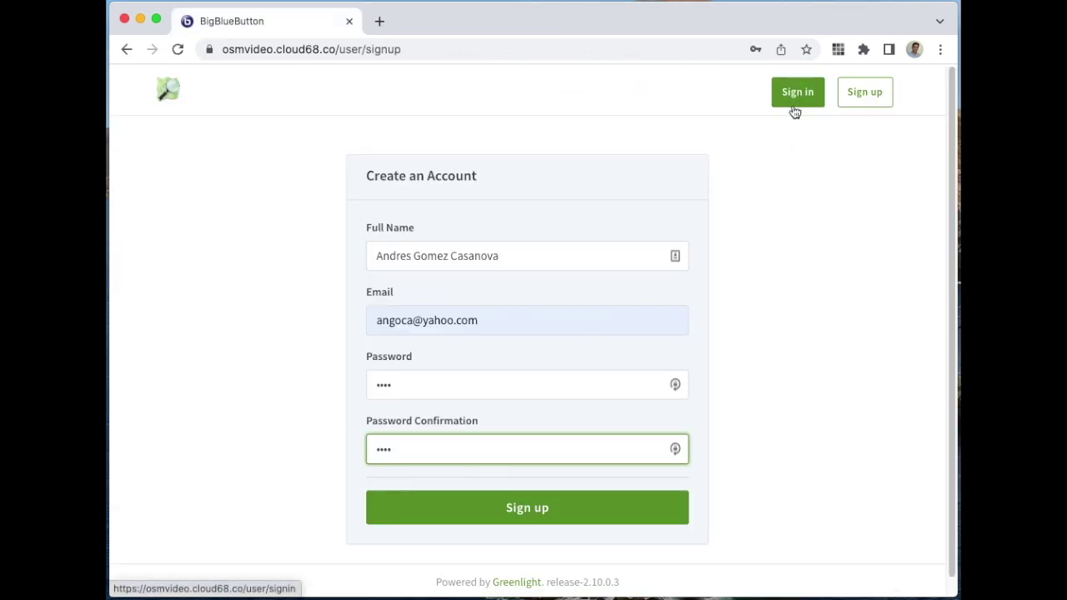
# Step: Sign in with the autofilled credentials after declining Chrome's save-password offer
pyautogui.click(794, 111)
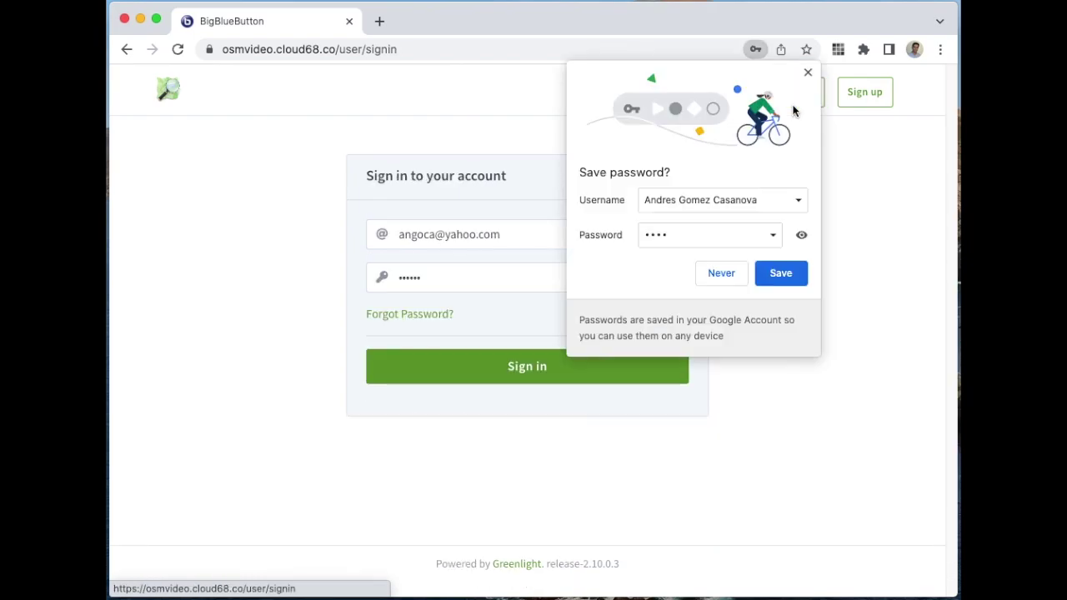
pyautogui.click(805, 72)
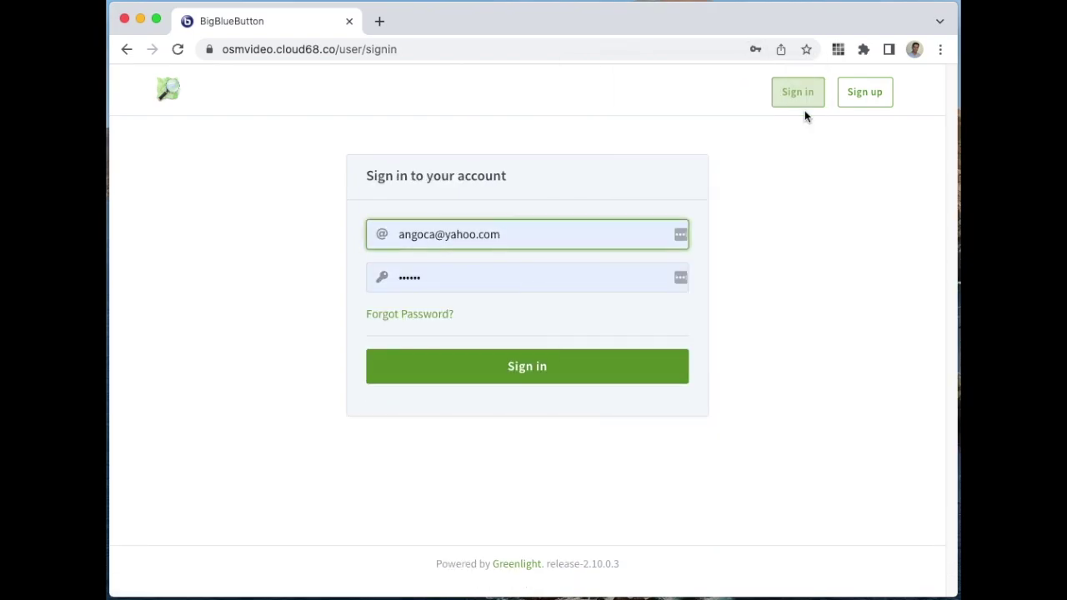
pyautogui.moveTo(531, 230); pyautogui.dragTo(389, 222)
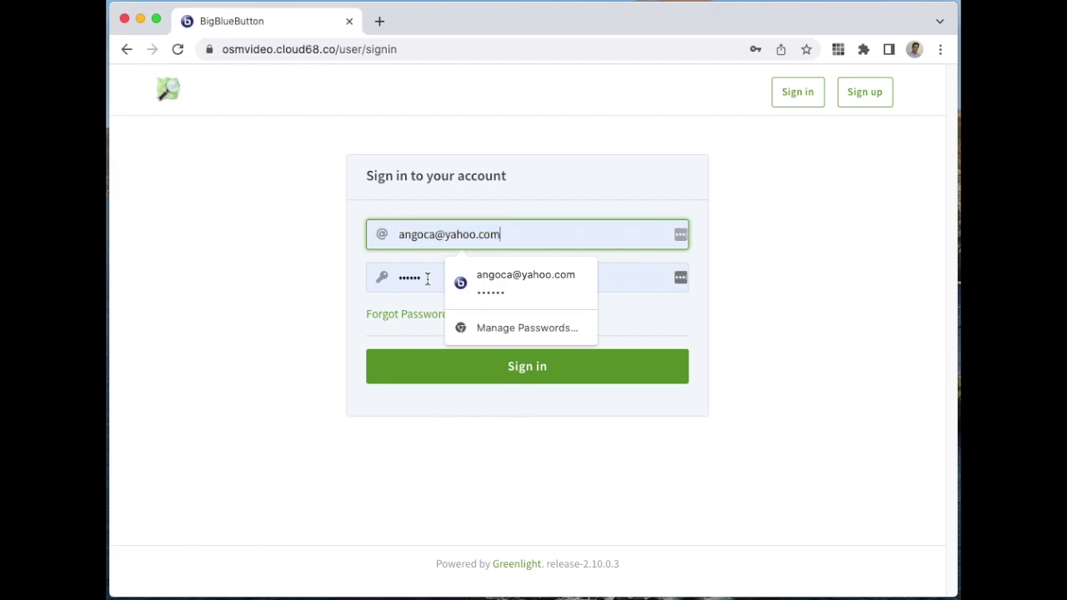
pyautogui.click(779, 339)
pyautogui.click(619, 375)
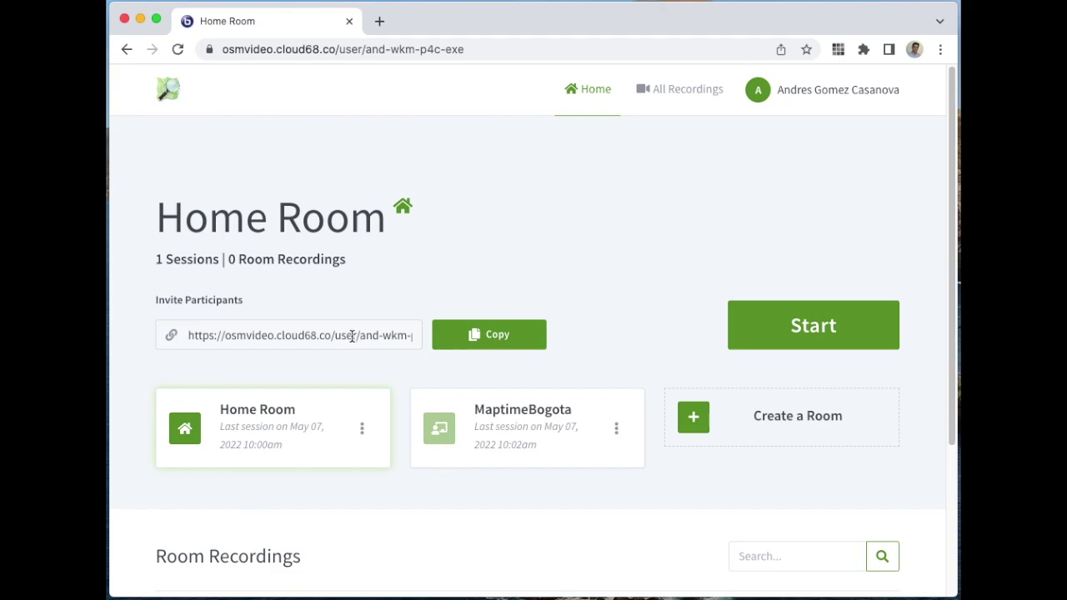
pyautogui.scroll(-1, 350, 334)
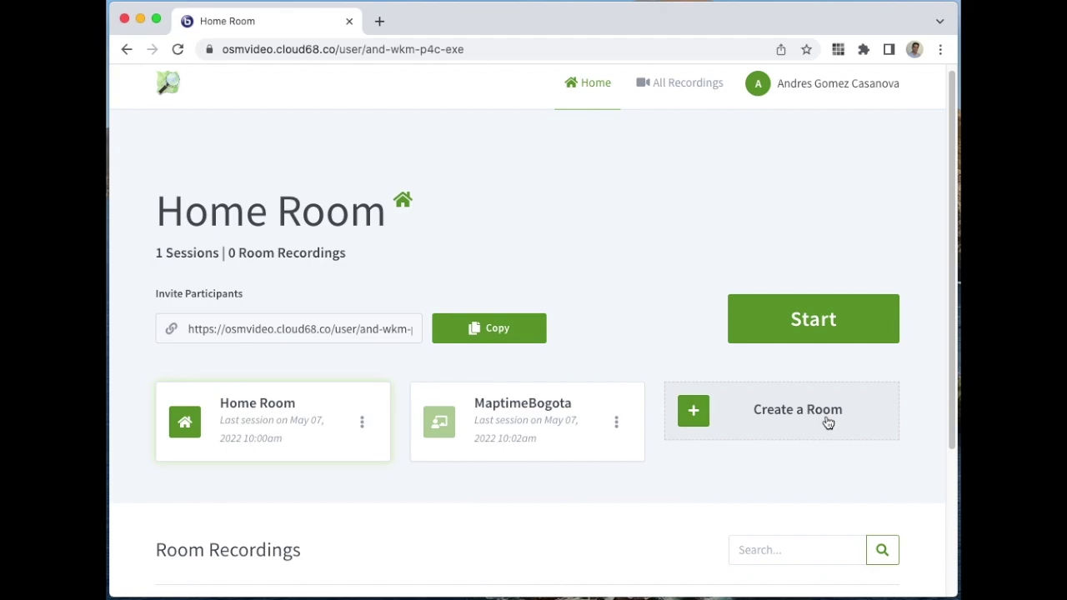
pyautogui.scroll(-3, 825, 421)
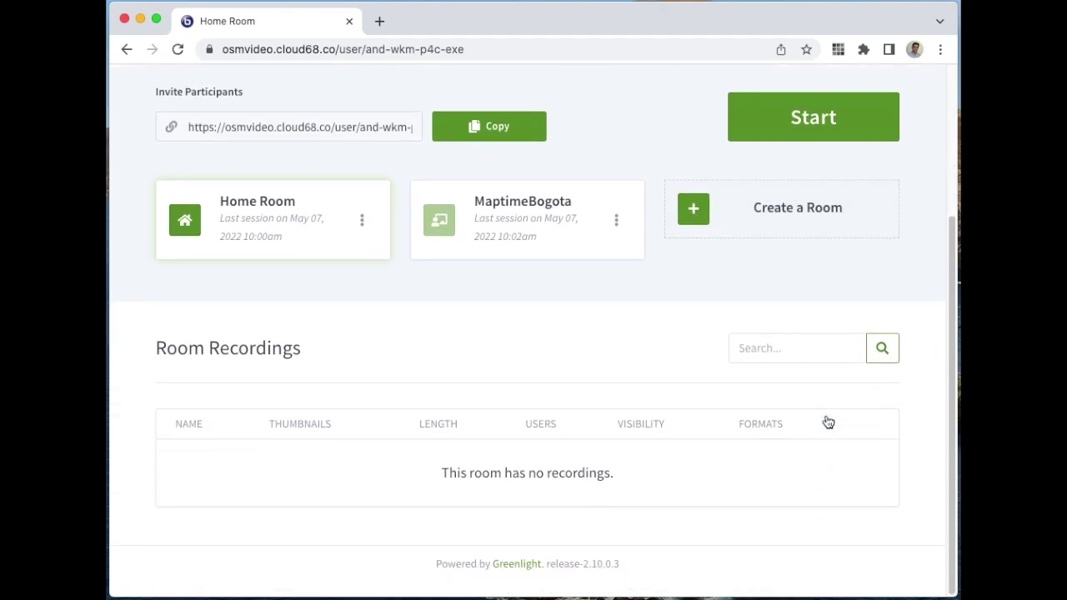
pyautogui.scroll(3, 824, 421)
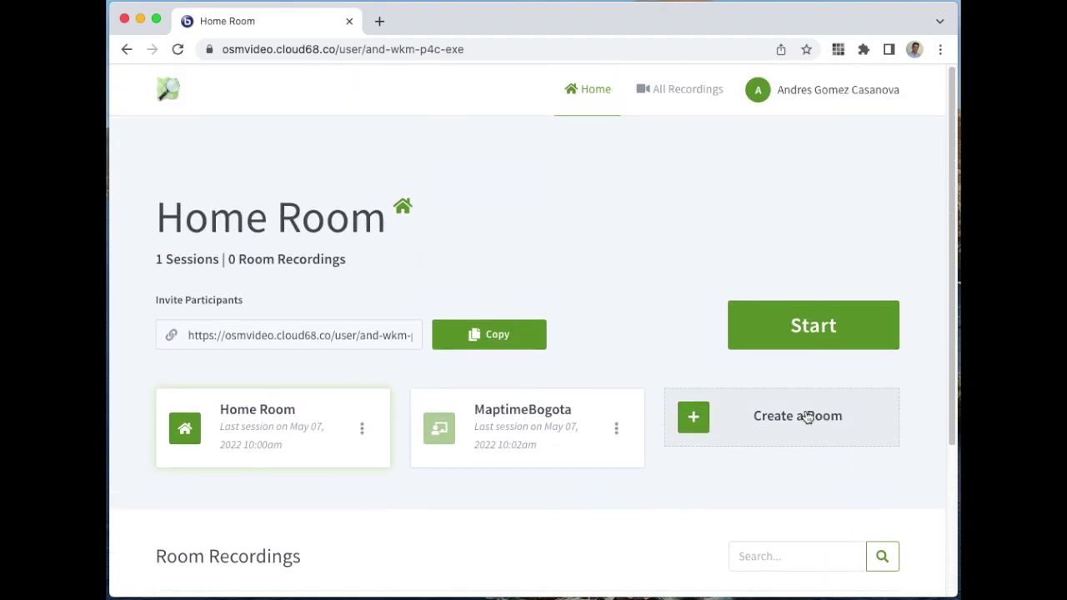
# Step: Open the account's Profile page from the account menu
pyautogui.click(802, 102)
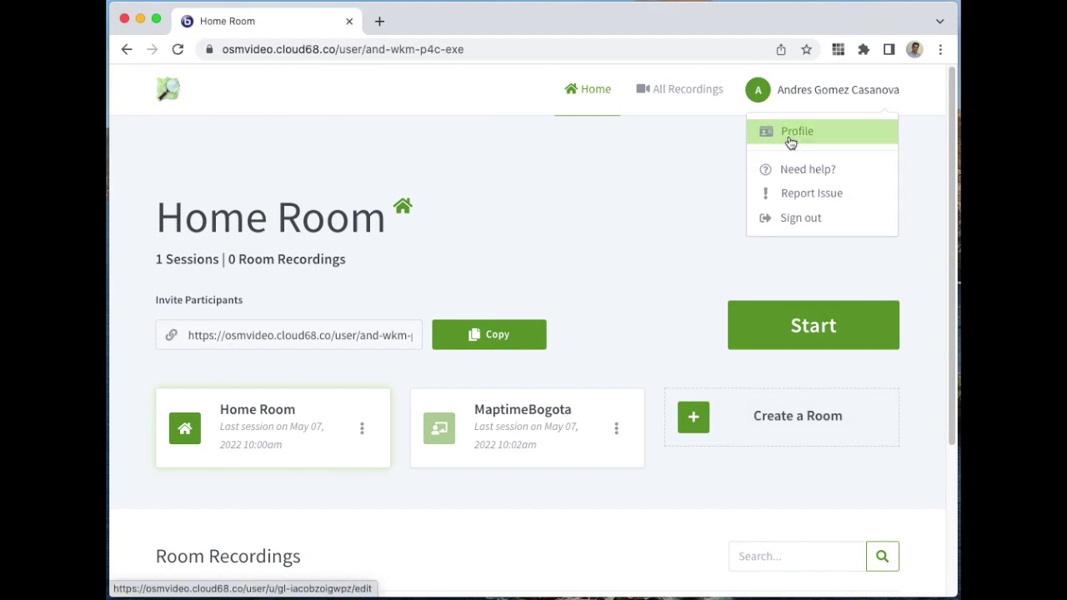
pyautogui.click(790, 140)
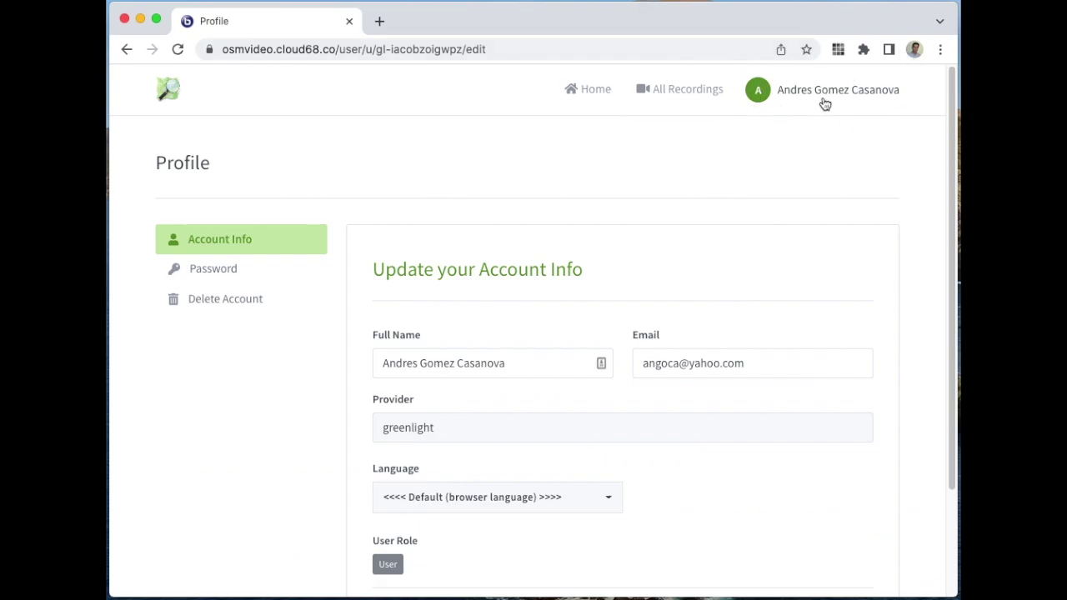
pyautogui.click(818, 102)
pyautogui.click(532, 164)
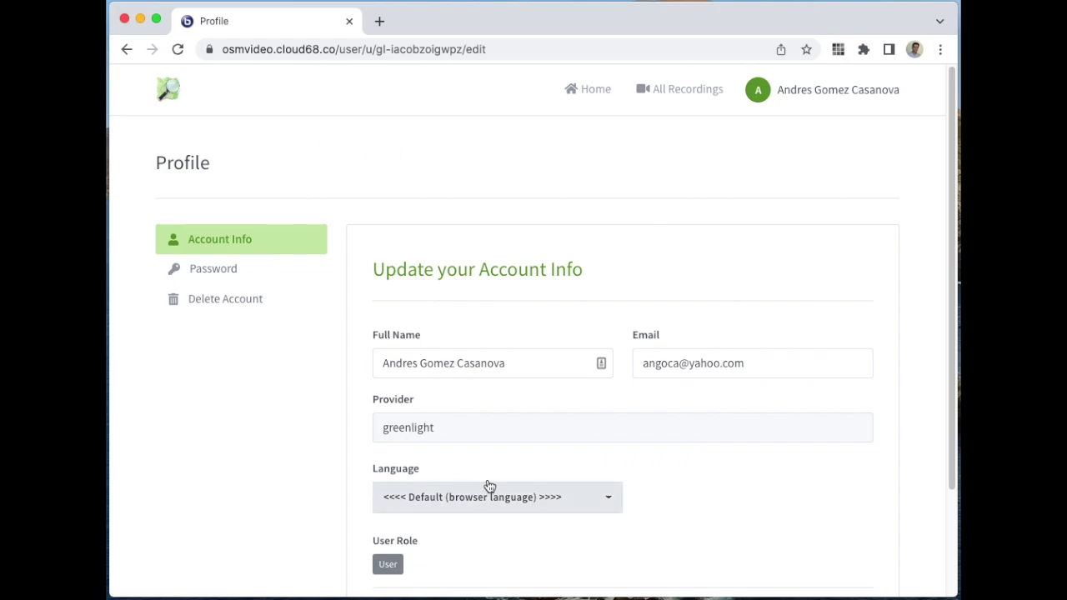
pyautogui.scroll(-3, 500, 307)
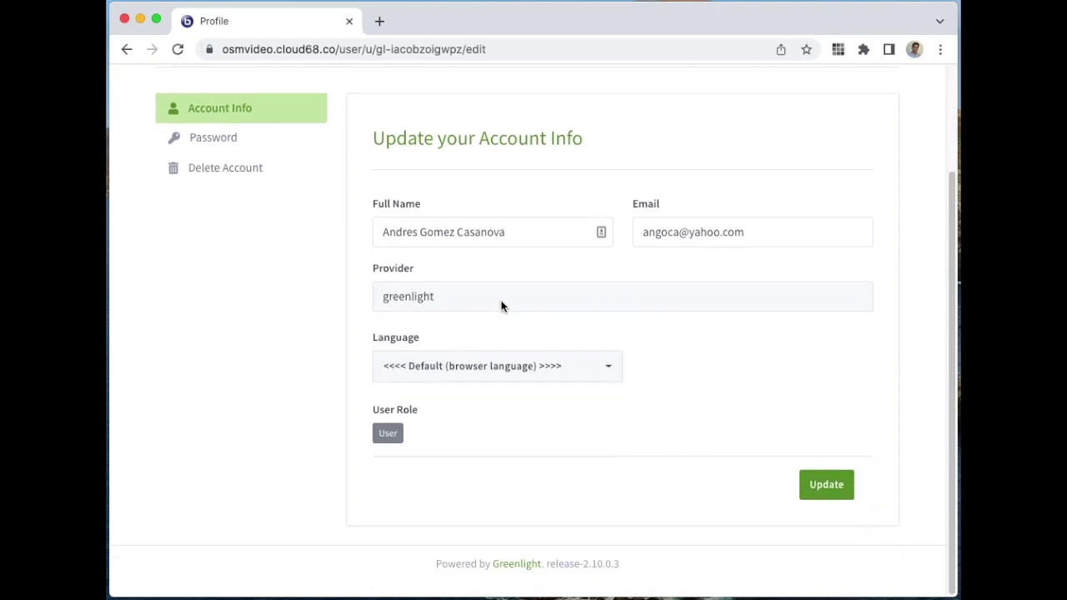
# Step: Look over the language and password settings, then select the account ID in the address bar
pyautogui.click(565, 368)
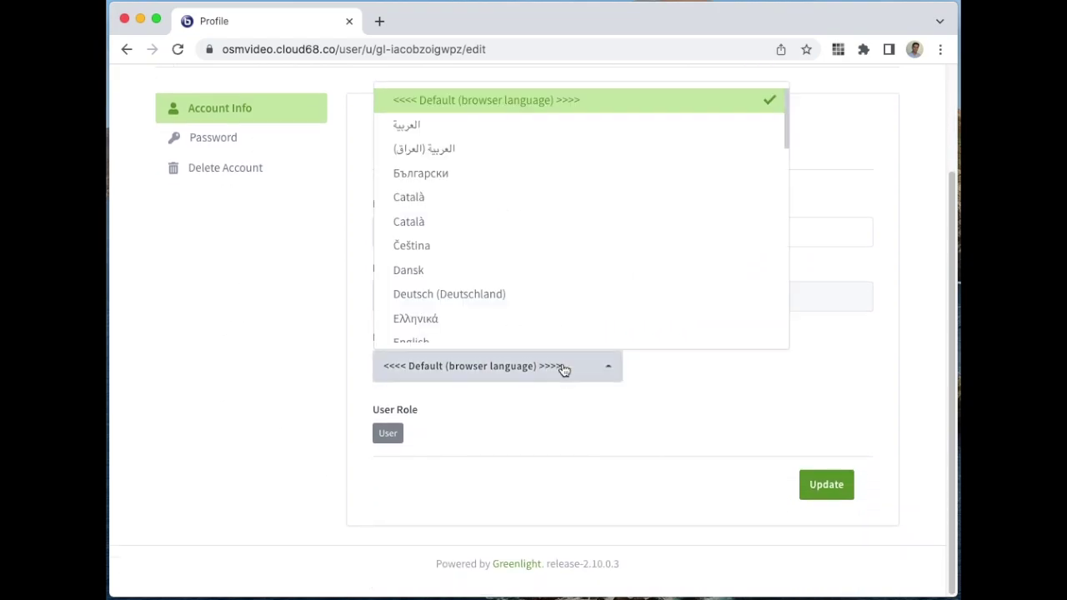
pyautogui.click(346, 347)
pyautogui.click(215, 137)
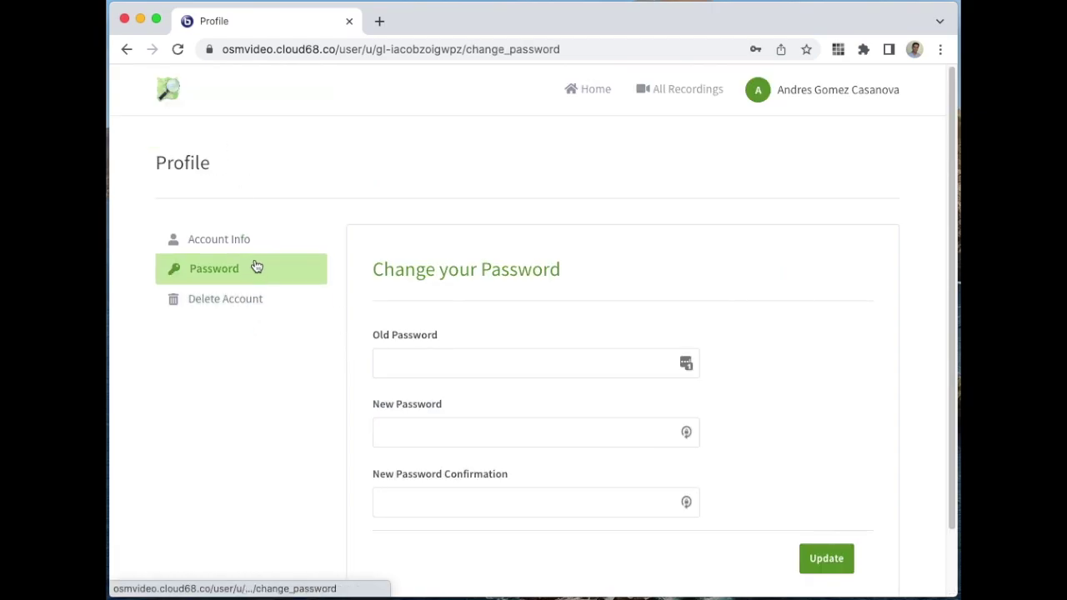
pyautogui.click(248, 241)
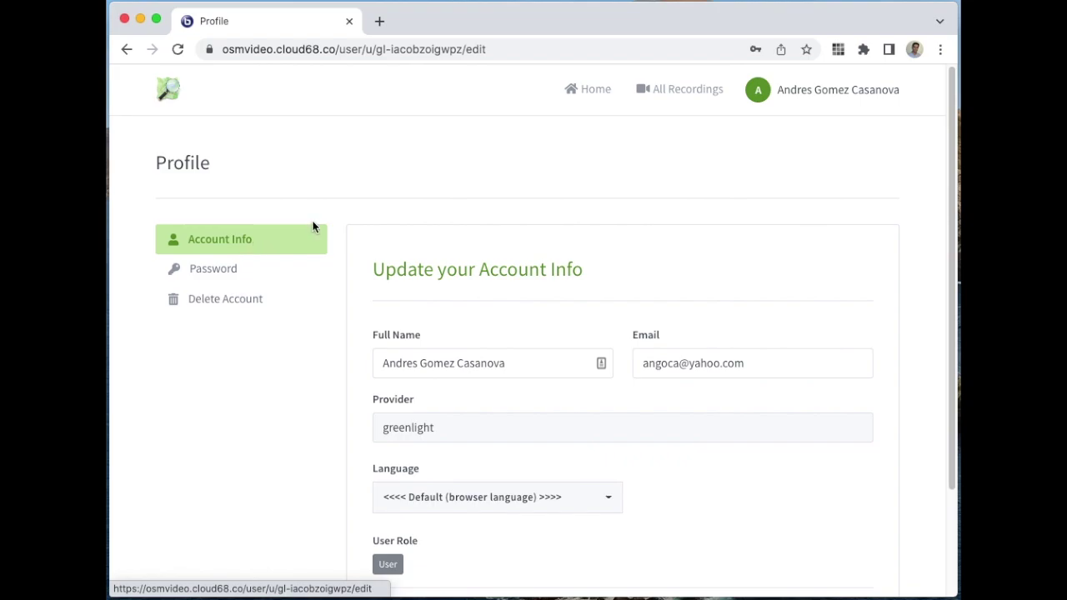
pyautogui.moveTo(376, 48); pyautogui.dragTo(461, 48)
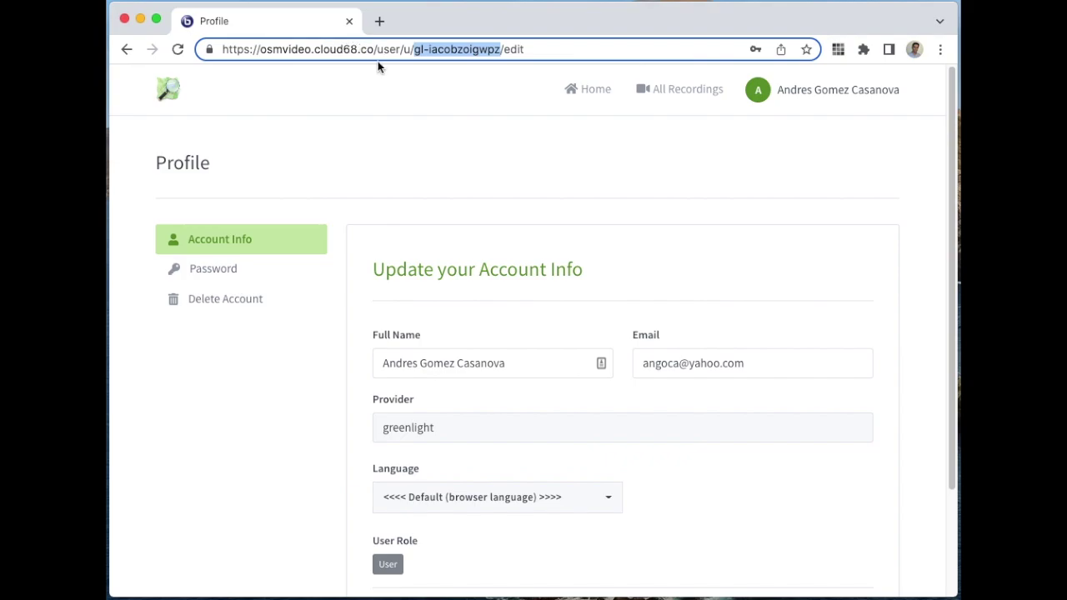
# Step: Reselect the complete account ID in the address bar, then return to the Home Room page
pyautogui.click(414, 50)
pyautogui.moveTo(414, 50); pyautogui.dragTo(485, 49)
pyautogui.doubleClick(492, 48)
pyautogui.moveTo(477, 46); pyautogui.dragTo(497, 46)
pyautogui.moveTo(498, 47); pyautogui.dragTo(502, 48)
pyautogui.press('super+c')
pyautogui.click(172, 94)
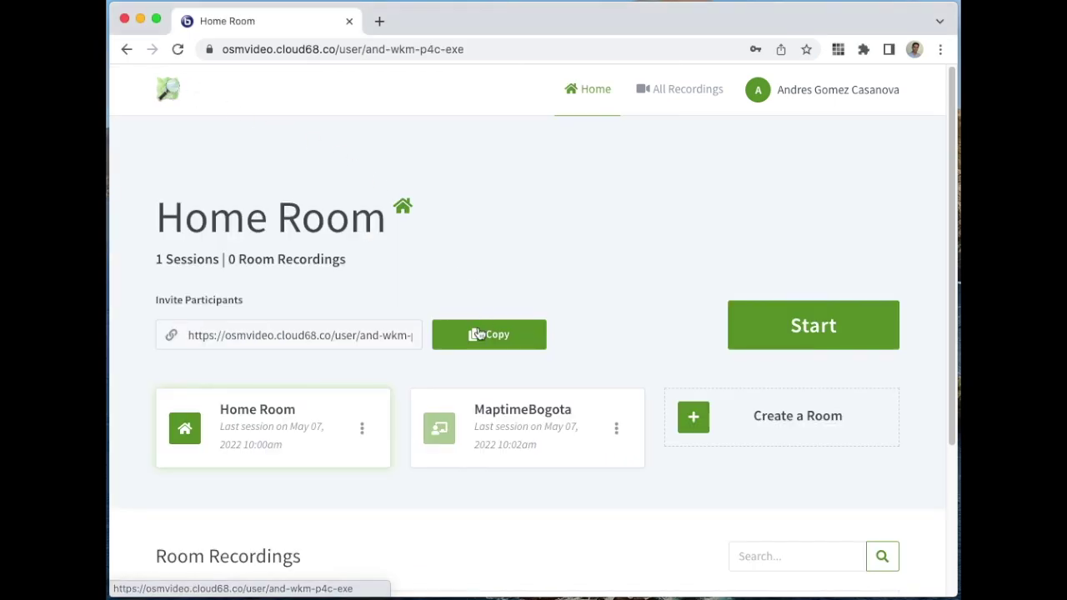
# Step: Open the MaptimeBogota room and choose Manage Access from its options menu
pyautogui.click(530, 447)
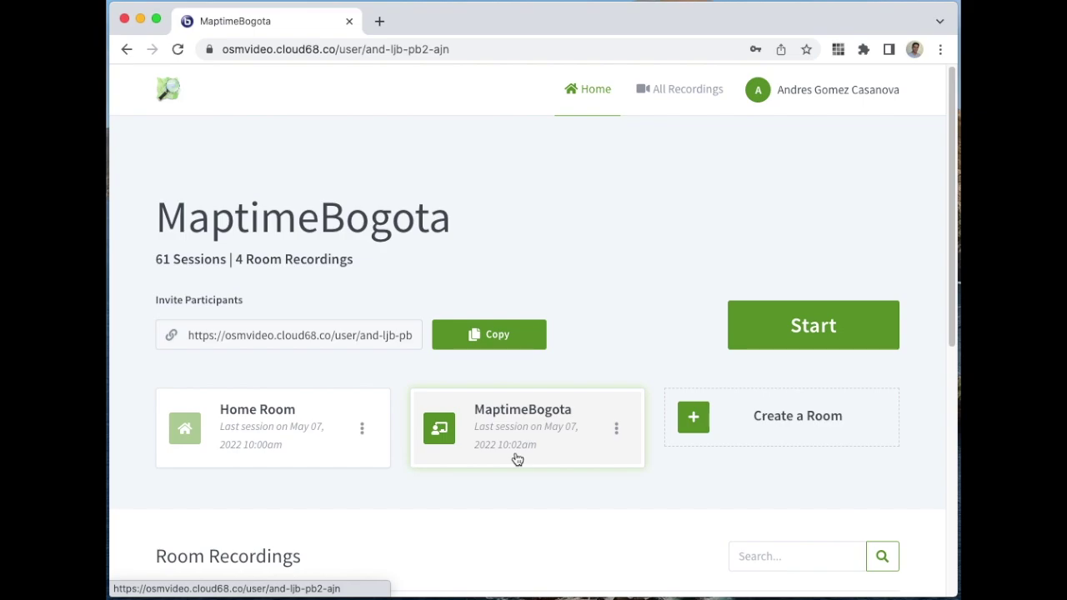
pyautogui.click(615, 430)
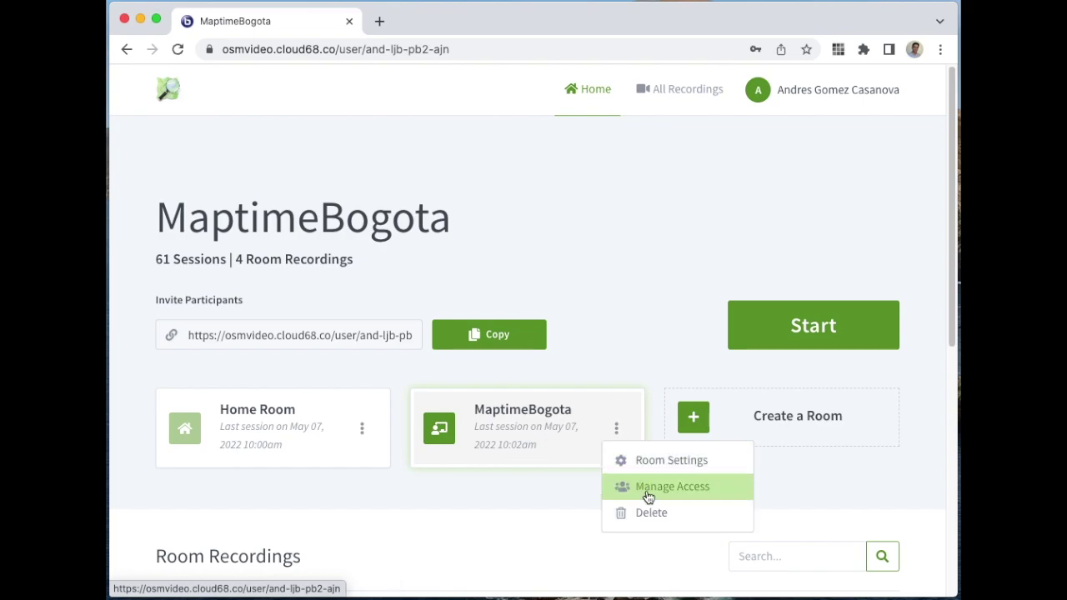
pyautogui.click(648, 495)
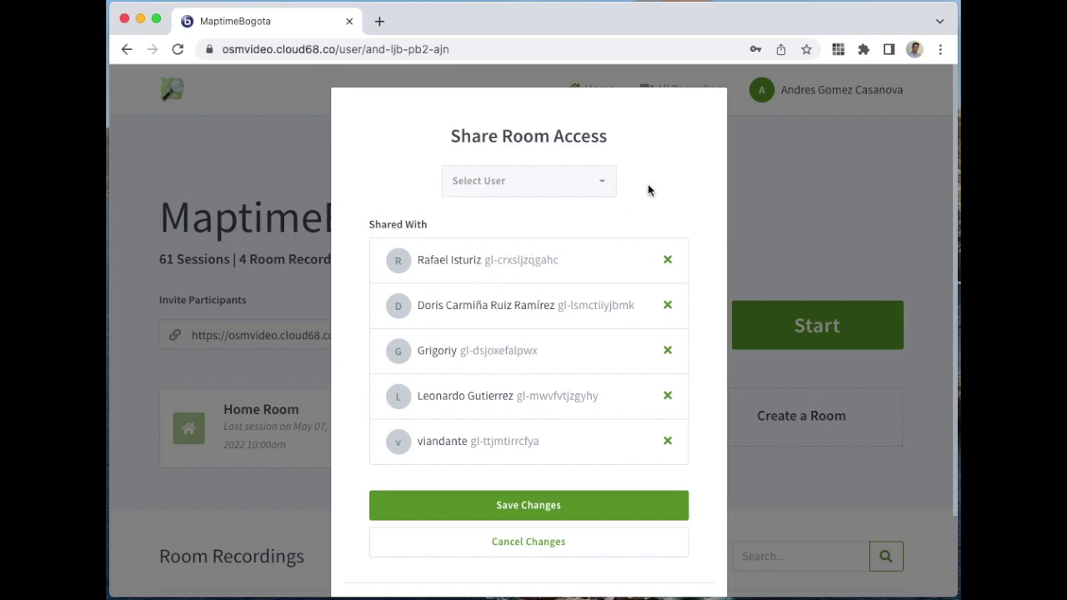
# Step: Search Select User for the copied account ID pasted into the search box
pyautogui.click(593, 182)
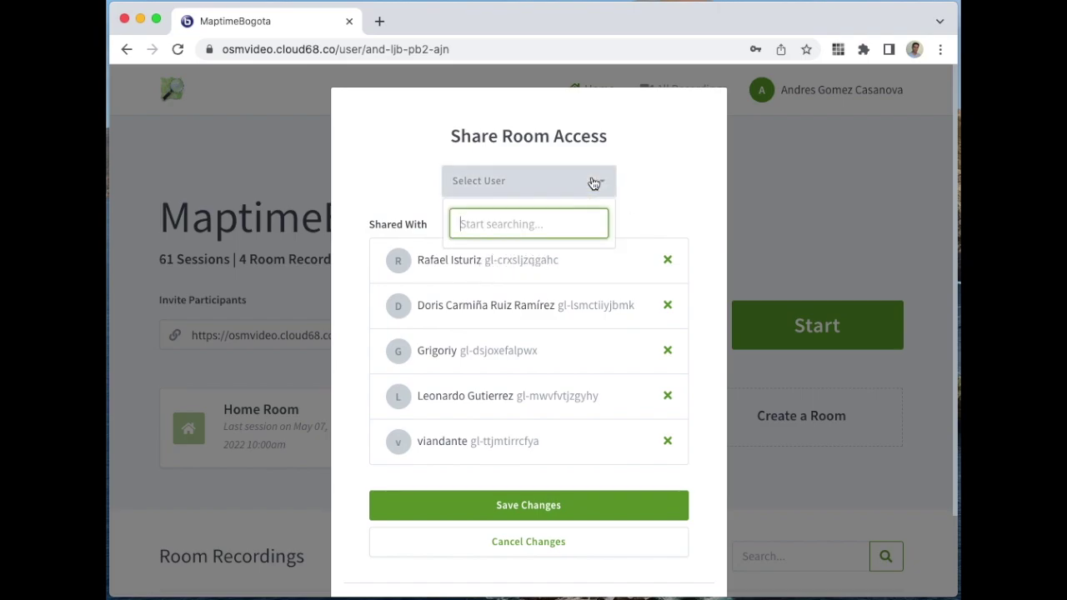
pyautogui.press('super+v')
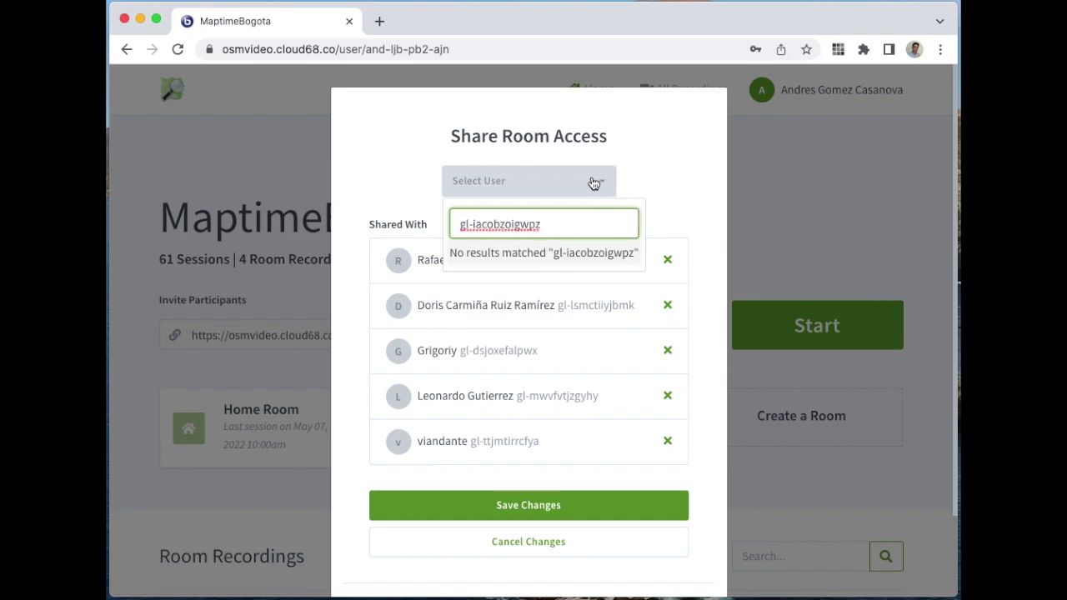
pyautogui.moveTo(552, 226); pyautogui.dragTo(501, 225)
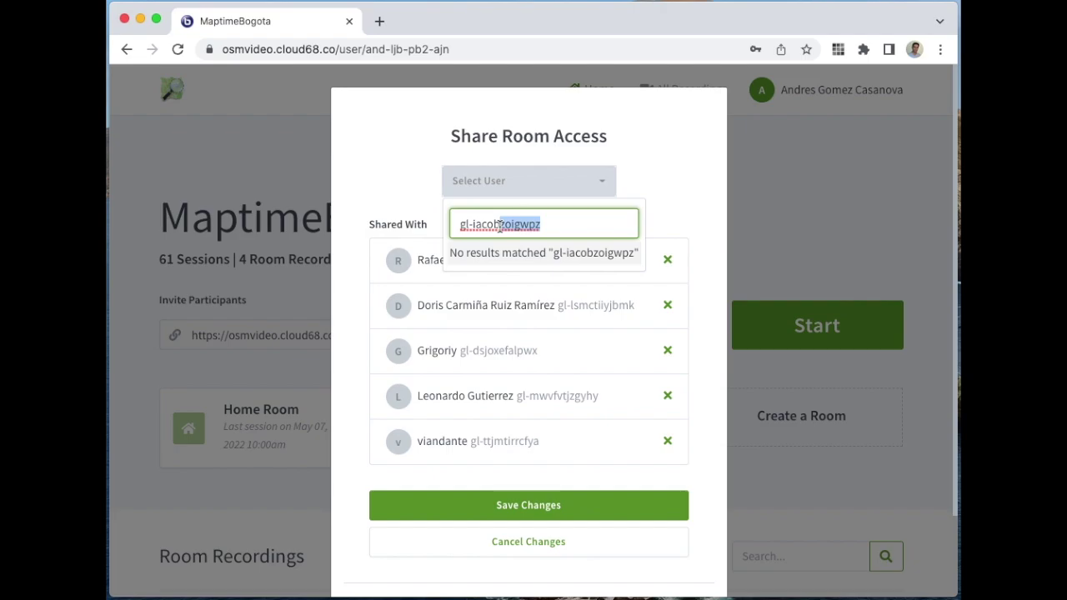
pyautogui.click(550, 226)
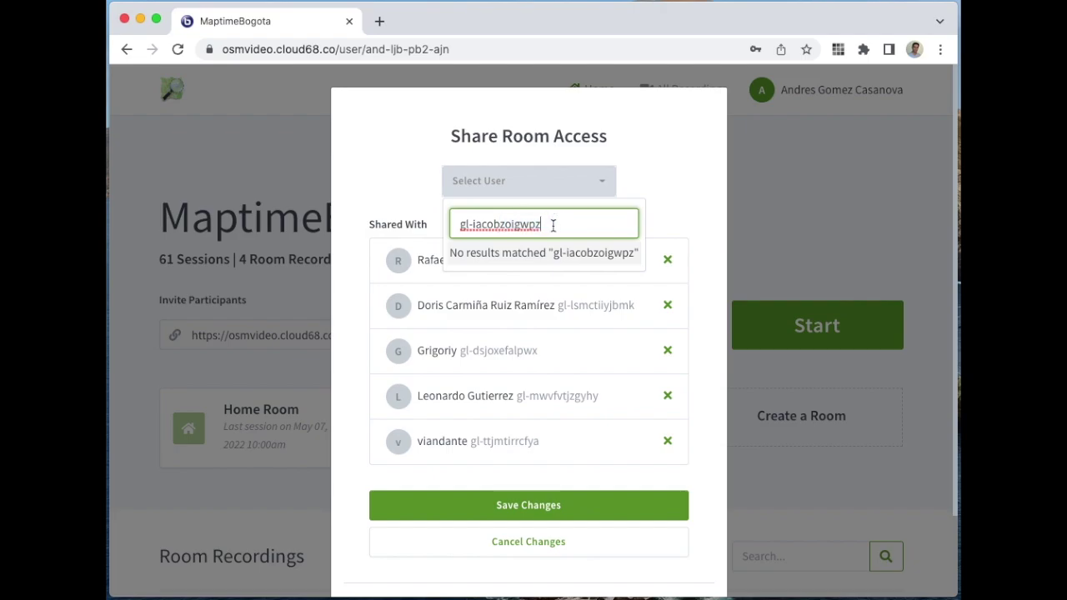
pyautogui.click(465, 201)
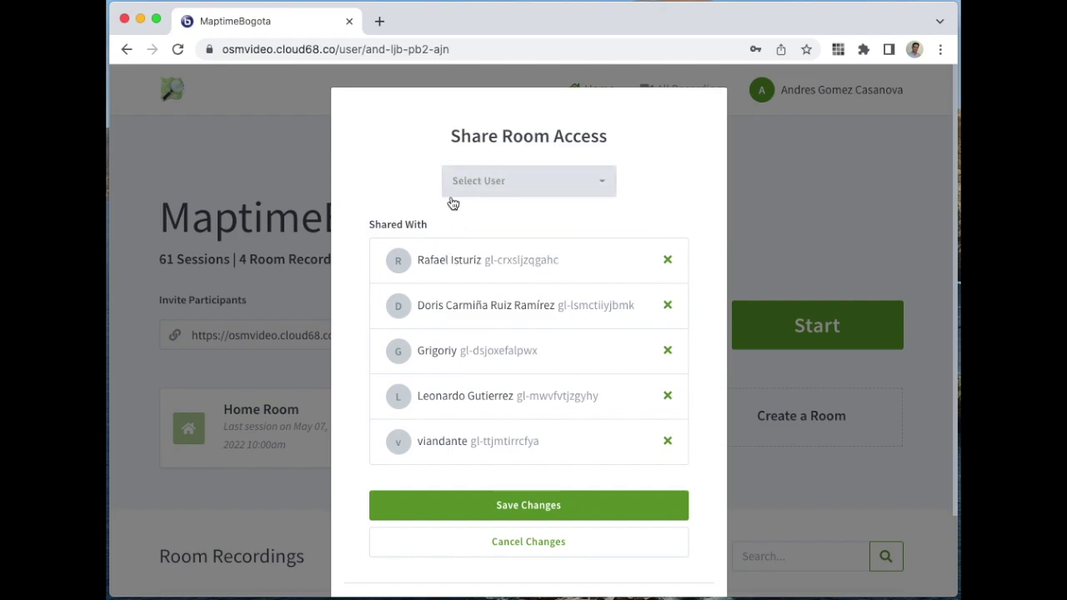
pyautogui.click(538, 182)
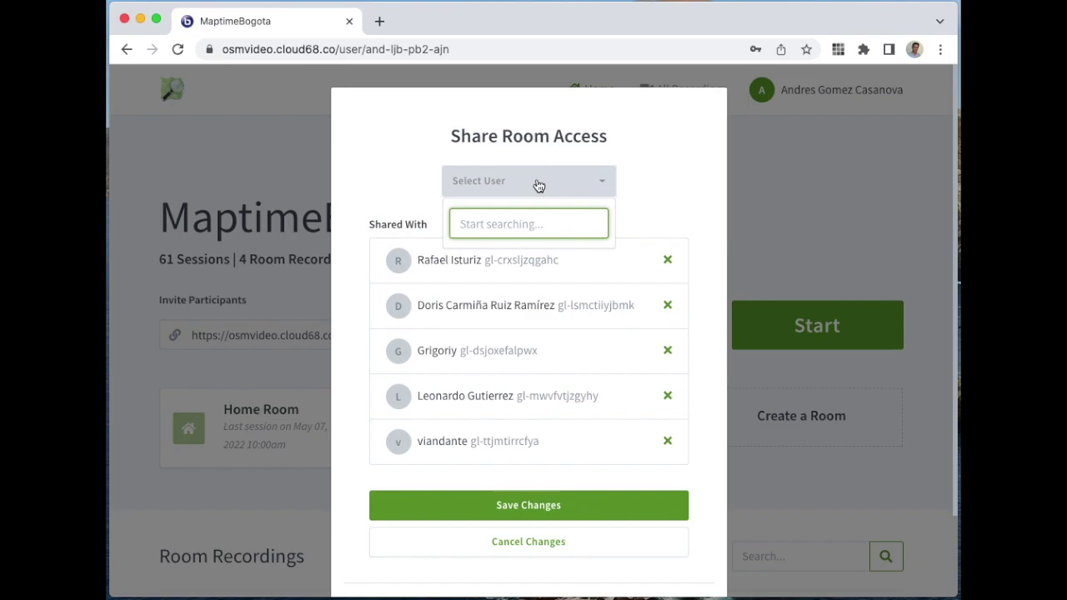
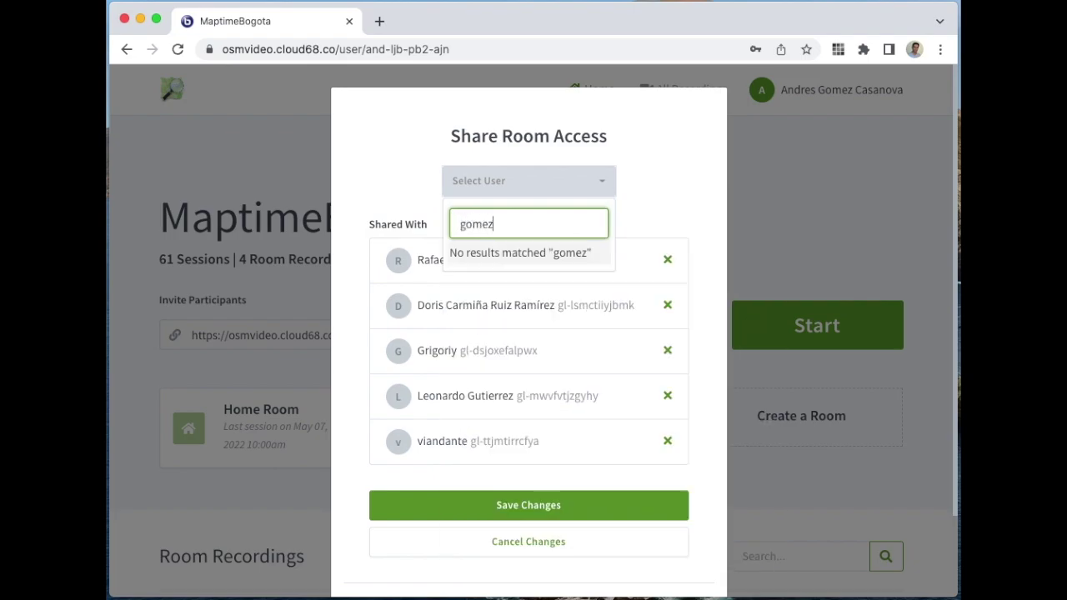
# Step: Try searching by the user's first name and surname, then cancel the sharing changes
pyautogui.press('BackSpace')
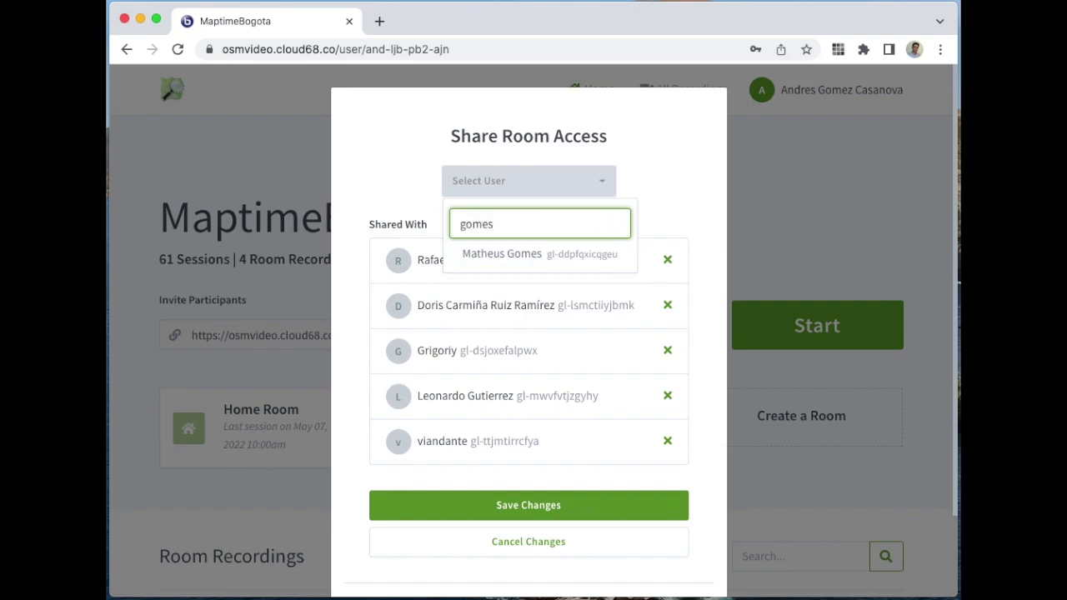
pyautogui.press('BackSpace')
pyautogui.press('BackSpace')
pyautogui.press('BackSpace')
pyautogui.press('BackSpace')
pyautogui.press('BackSpace')
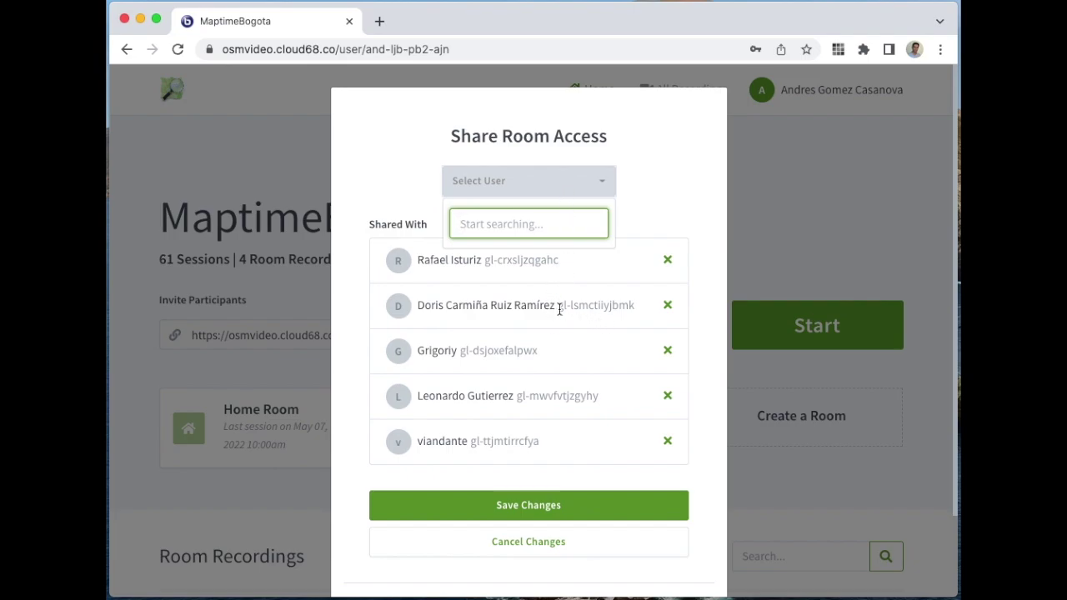
pyautogui.moveTo(557, 305); pyautogui.dragTo(636, 310)
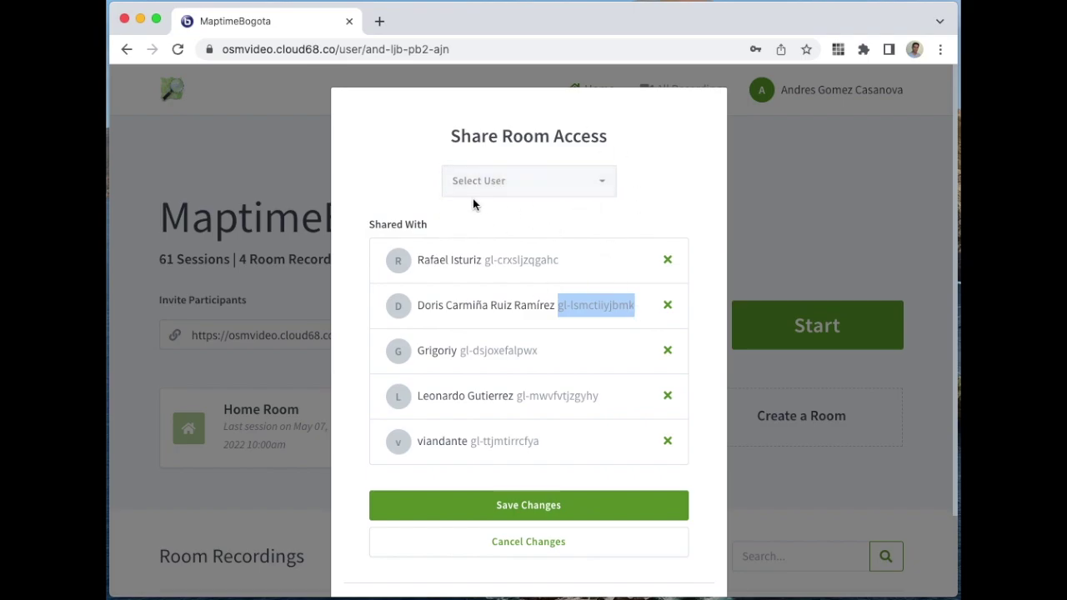
pyautogui.click(552, 552)
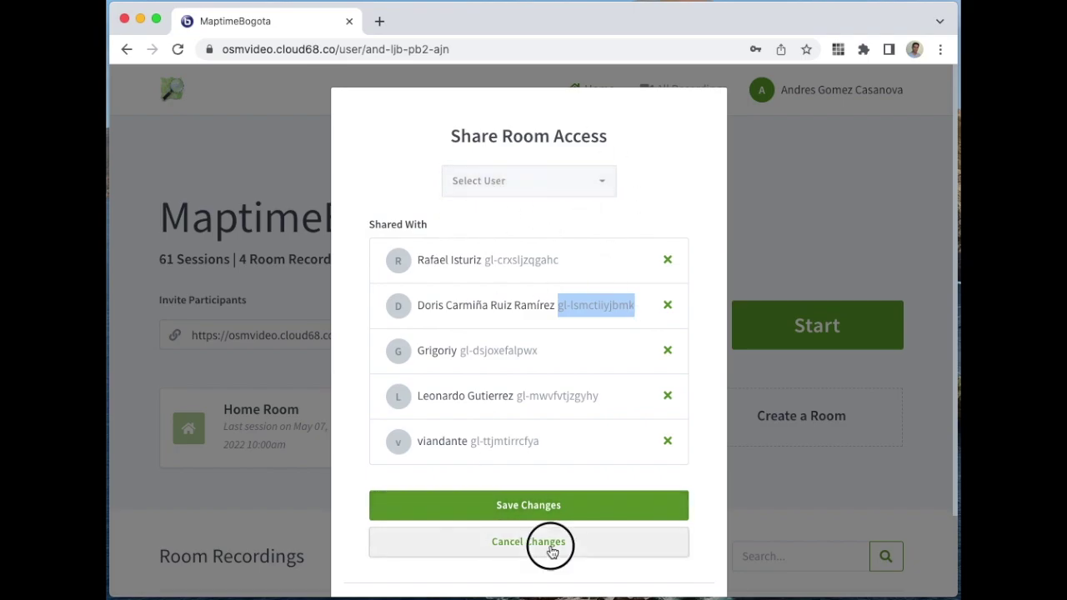
# Step: Enable 'Allow any user to start this meeting' for MaptimeBogota, update, and dismiss Create a Room
pyautogui.click(615, 430)
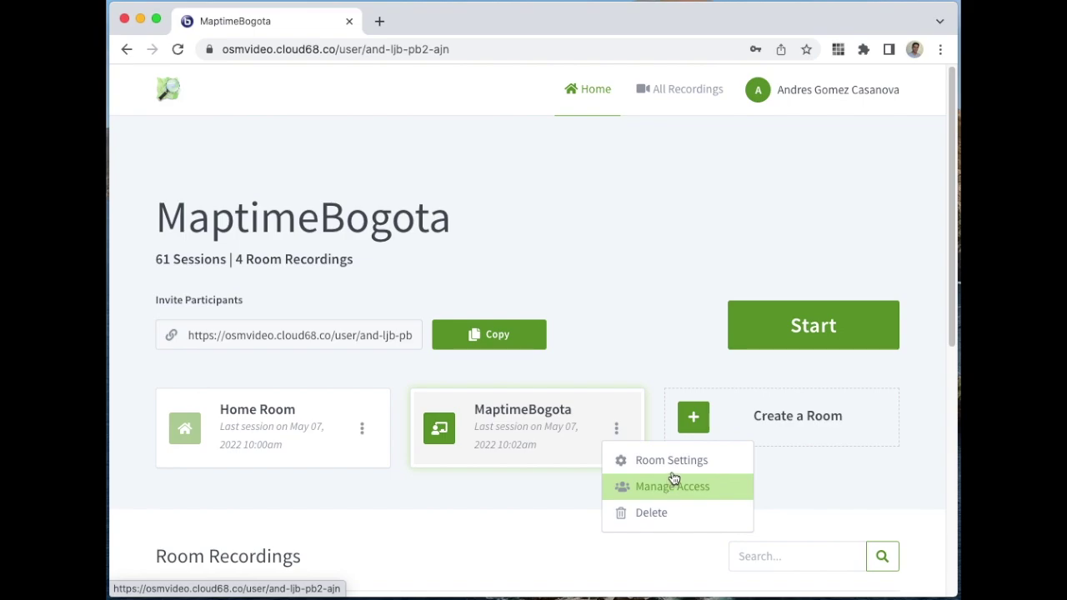
pyautogui.click(672, 461)
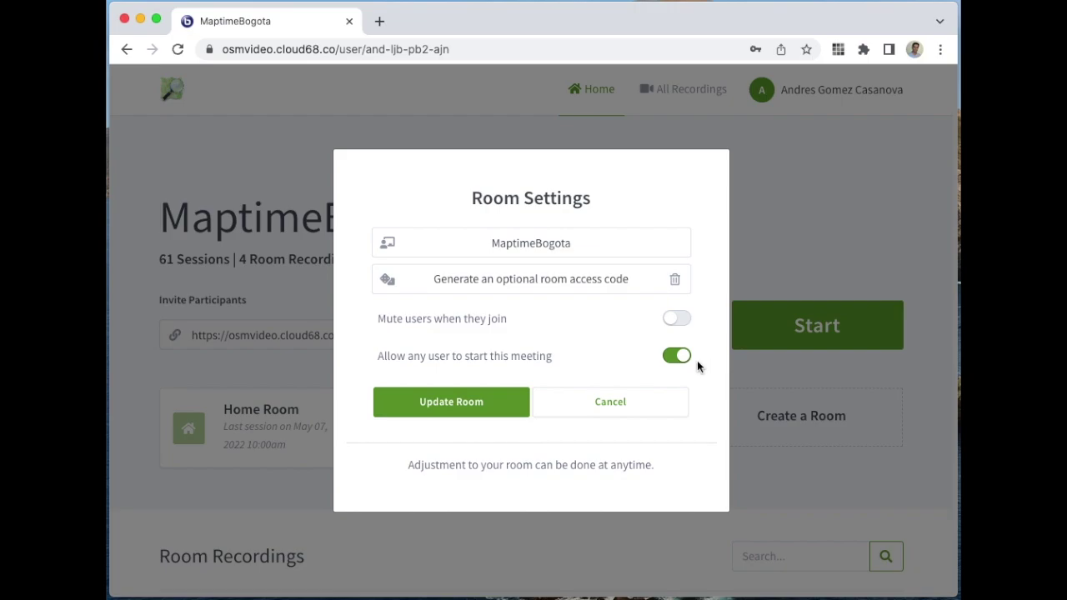
pyautogui.click(631, 413)
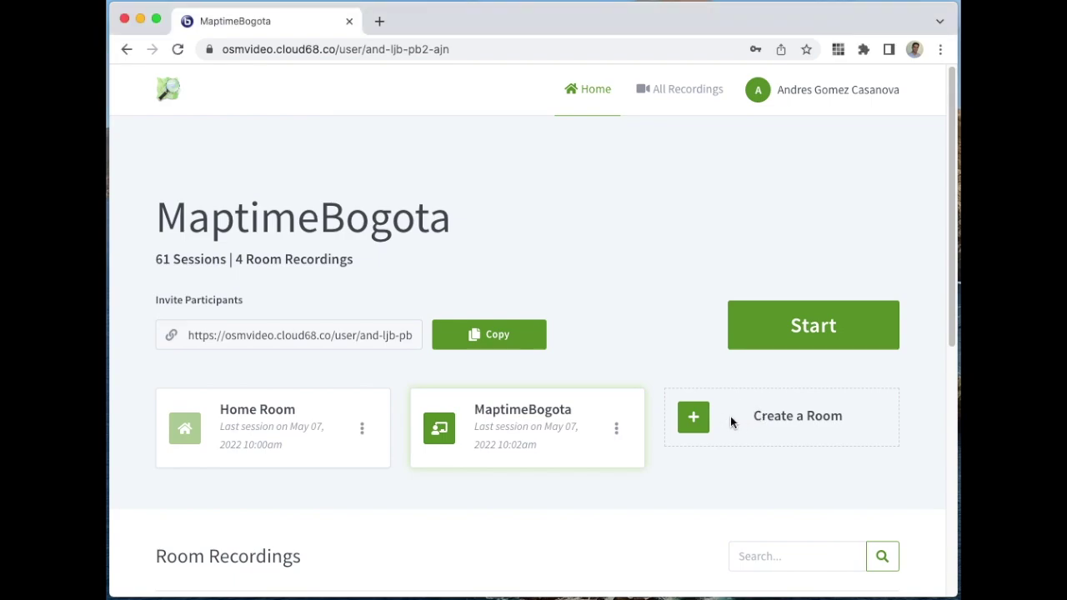
pyautogui.click(707, 424)
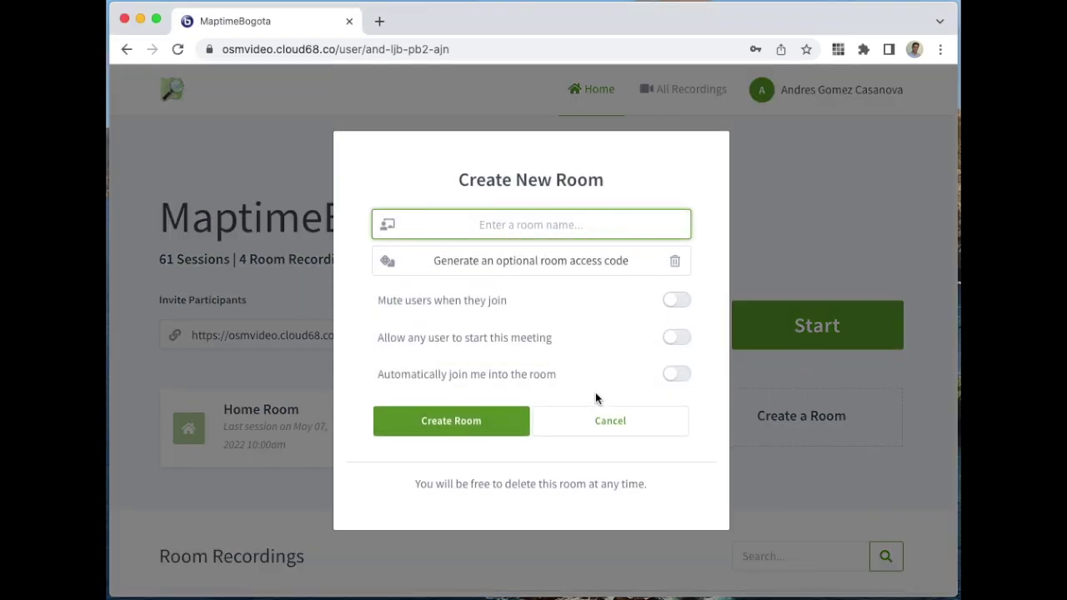
pyautogui.click(625, 422)
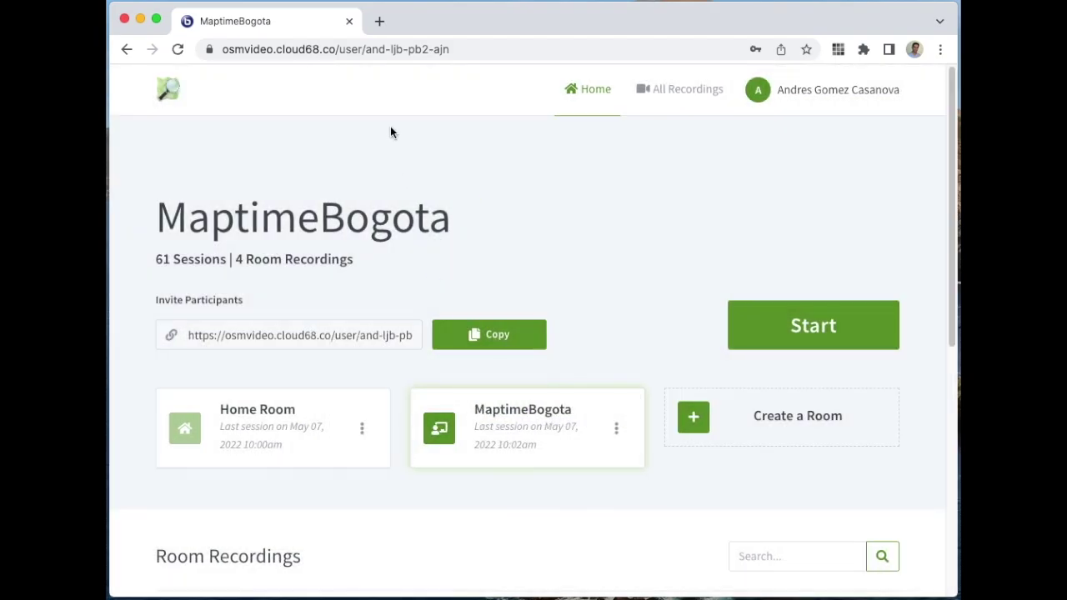
# Step: Compare the MaptimeBogota and Home Room addresses, then return to the MaptimeBogota room page
pyautogui.click(461, 48)
pyautogui.click(530, 48)
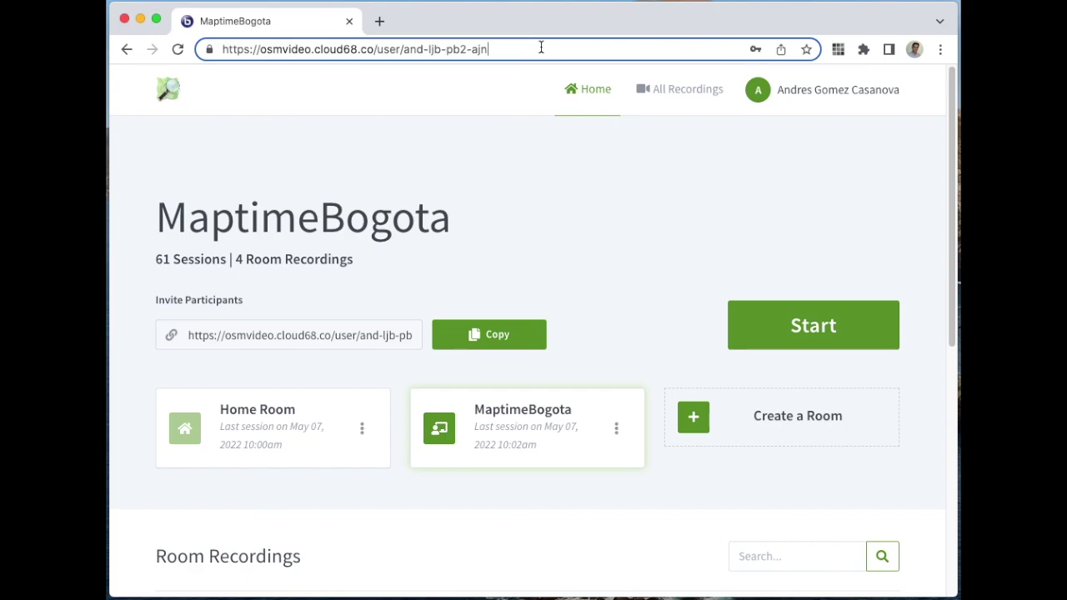
pyautogui.moveTo(523, 39); pyautogui.dragTo(255, 29)
pyautogui.click(560, 210)
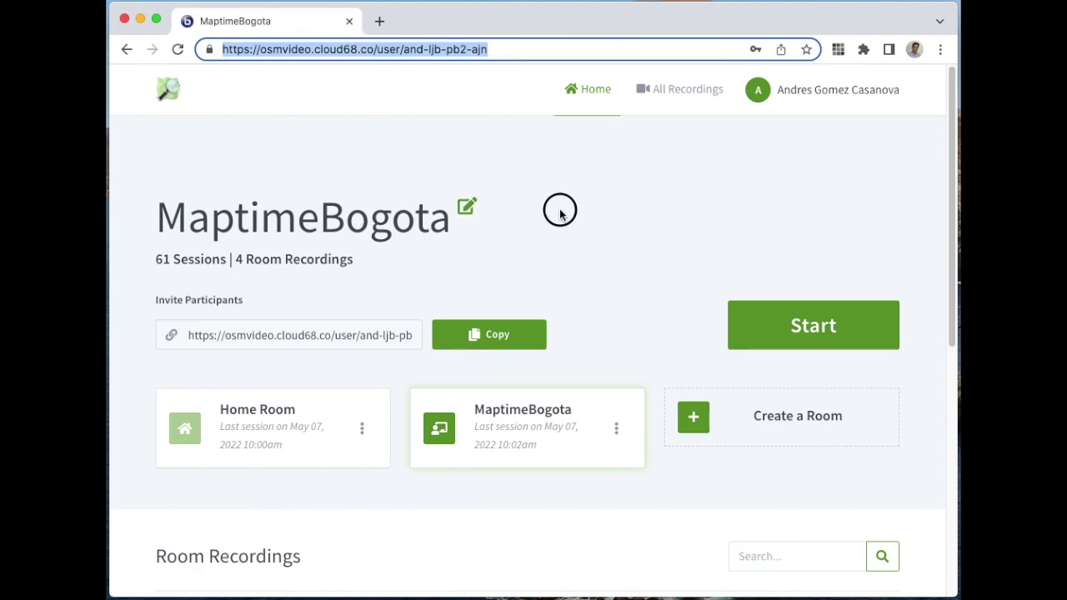
pyautogui.click(281, 409)
pyautogui.moveTo(505, 50); pyautogui.dragTo(202, 45)
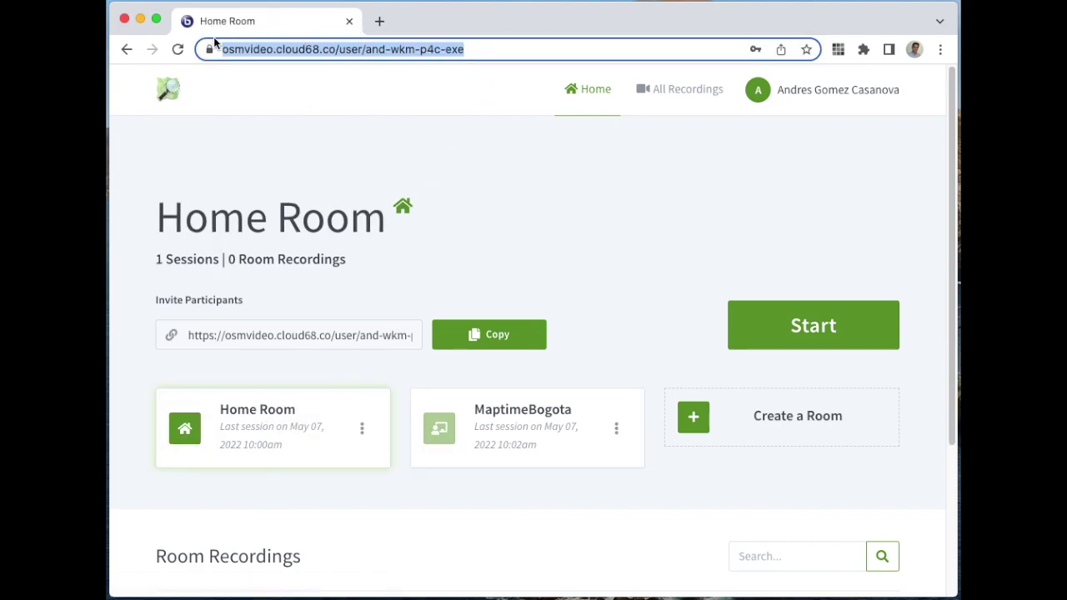
pyautogui.click(488, 436)
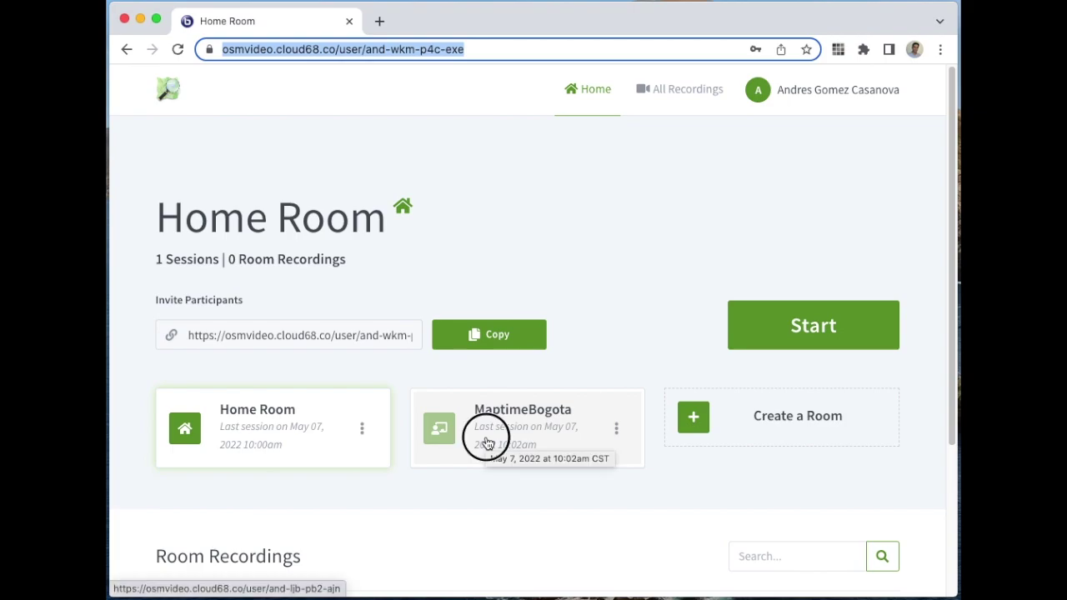
# Step: Select the full MaptimeBogota room URL in the address bar for copying
pyautogui.click(482, 51)
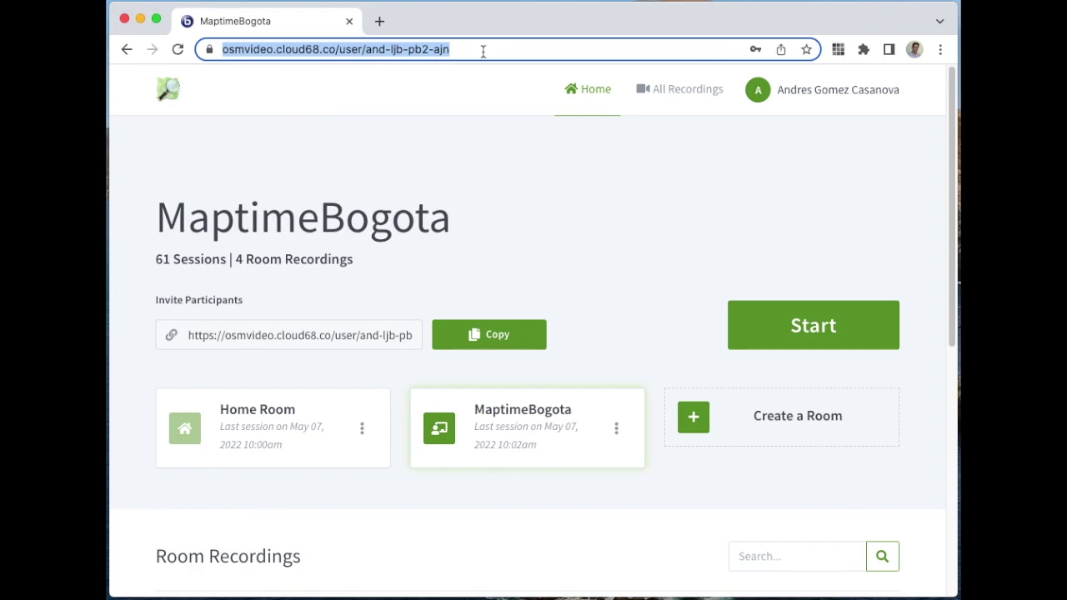
pyautogui.click(482, 50)
pyautogui.moveTo(486, 50); pyautogui.dragTo(221, 48)
pyautogui.hotkey('ctrl', 'c')
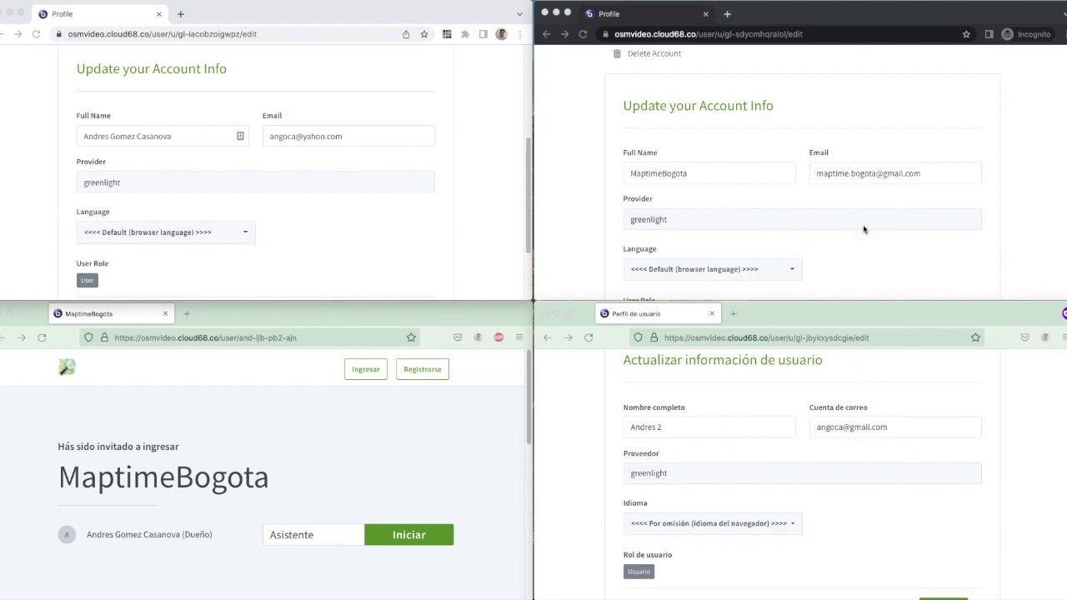
# Step: Focus the incognito Chrome window, then select the MaptimeBogota invitation address in Firefox
pyautogui.click(745, 173)
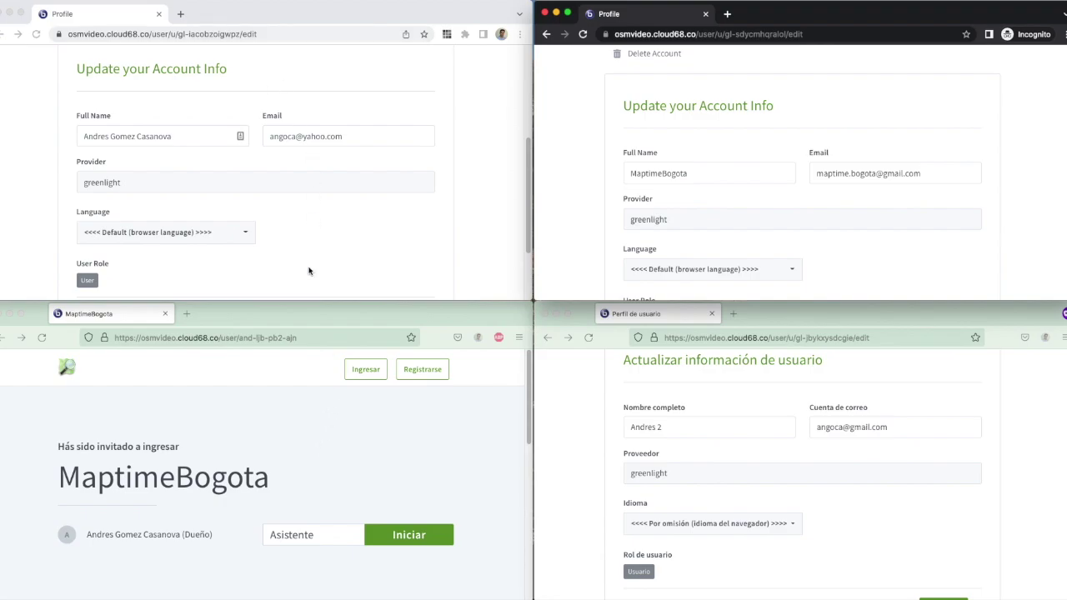
pyautogui.click(315, 339)
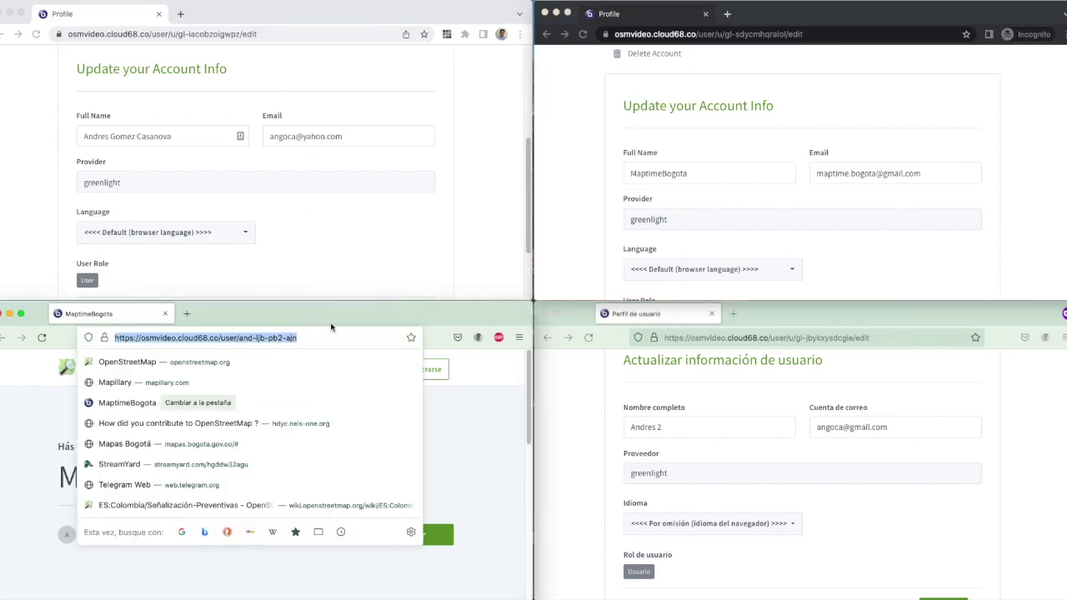
# Step: Load the MaptimeBogota room URL in both the regular and incognito Chrome sessions
pyautogui.click(333, 35)
pyautogui.hotkey('ctrl', 'v')
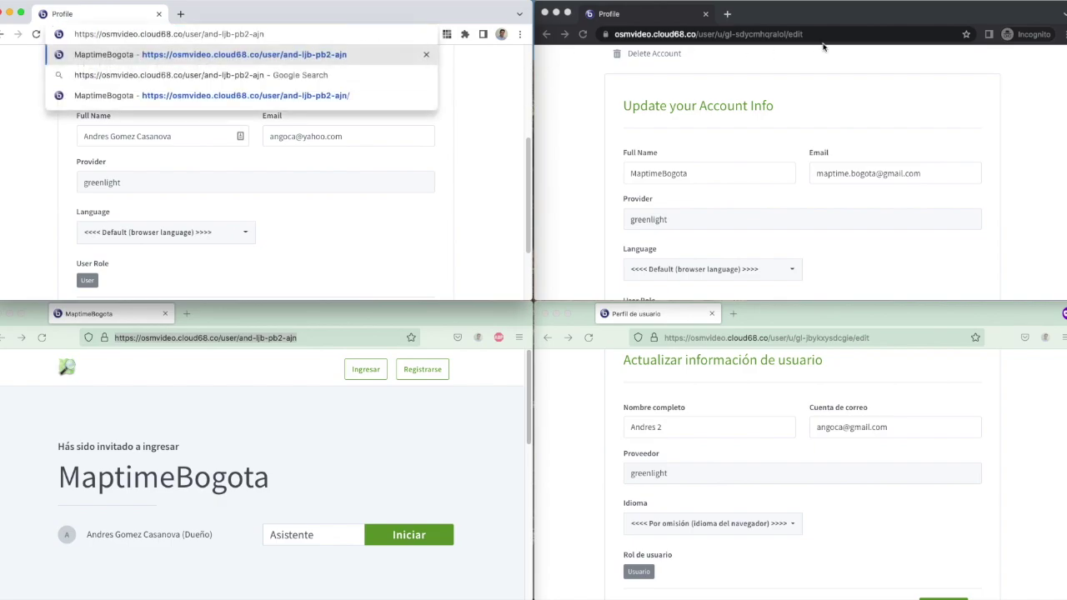
pyautogui.press('Return')
pyautogui.click(837, 34)
pyautogui.hotkey('ctrl', 'v')
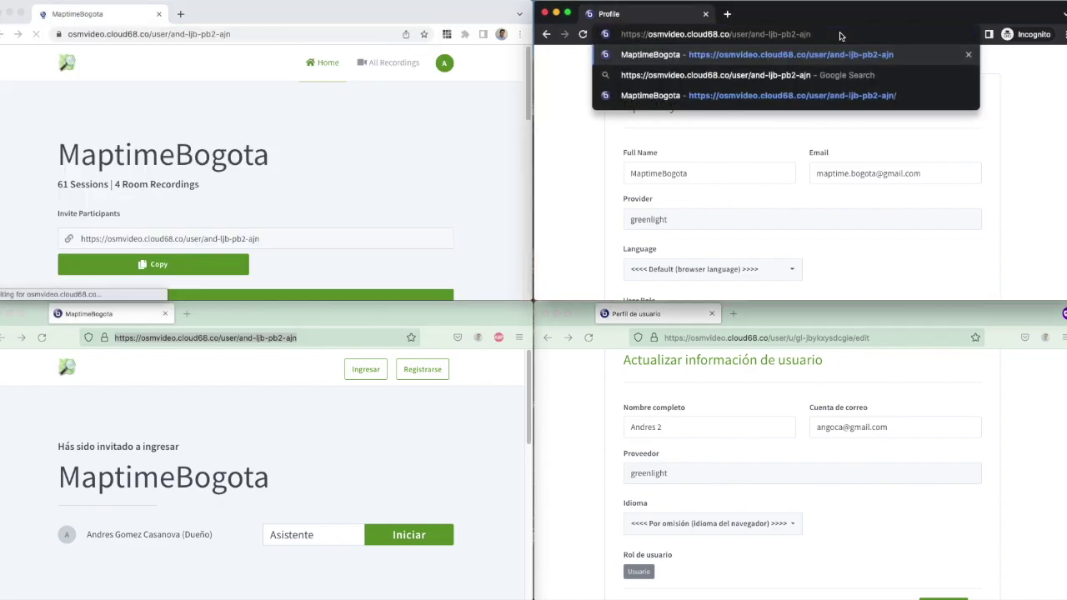
pyautogui.press('Return')
# Step: Load the room URL in the second Firefox, and join the meeting as guest with Iniciar
pyautogui.click(889, 338)
pyautogui.hotkey('ctrl', 'v')
pyautogui.press('Return')
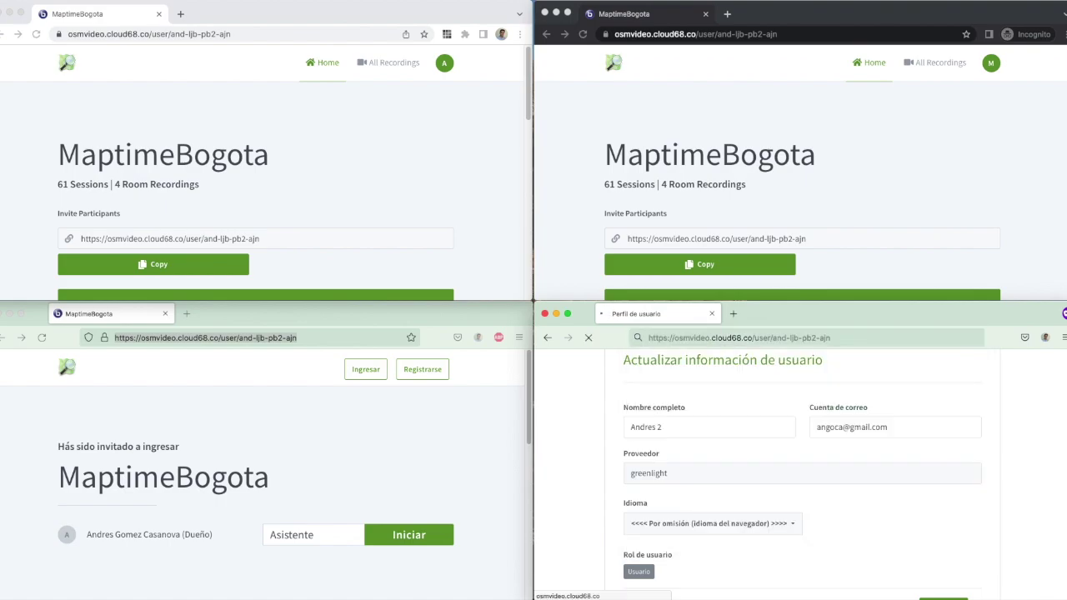
pyautogui.click(441, 540)
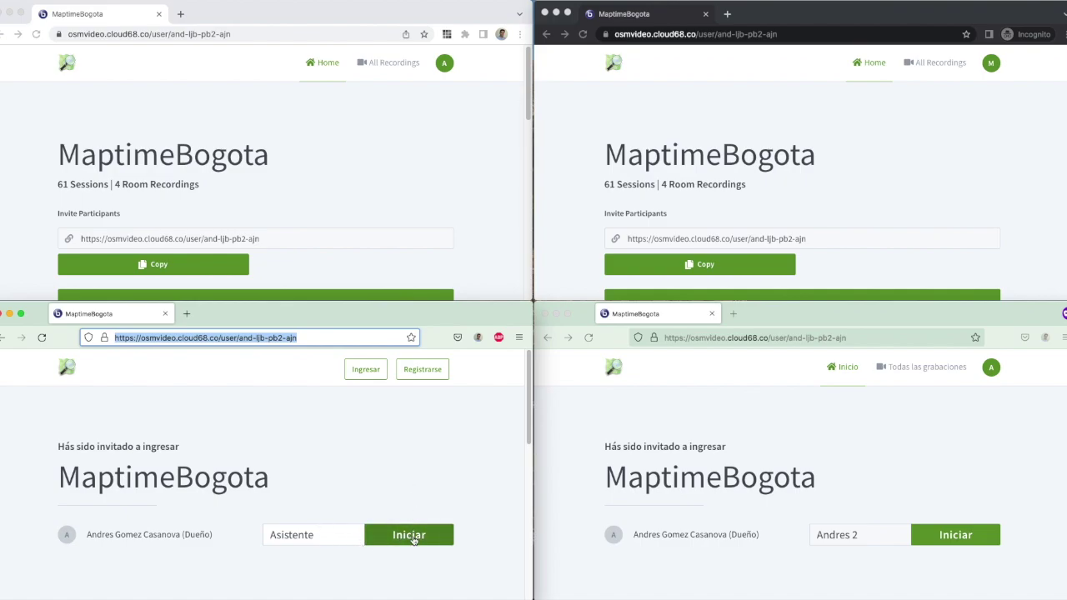
pyautogui.click(413, 538)
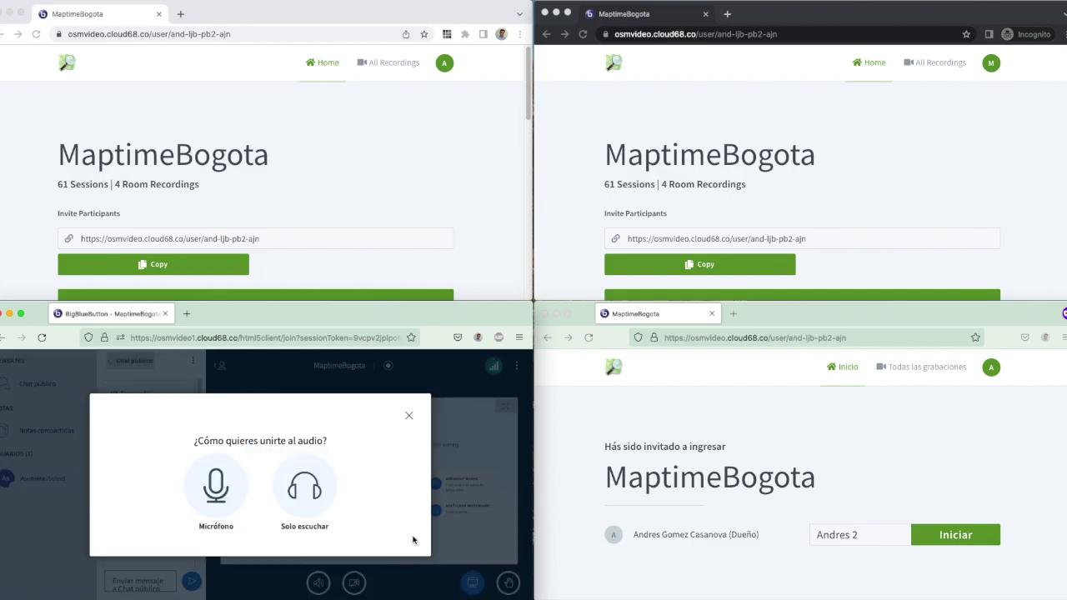
# Step: Join audio listen-only in the first session; second Firefox enters with microphone, confirming the echo test
pyautogui.click(304, 500)
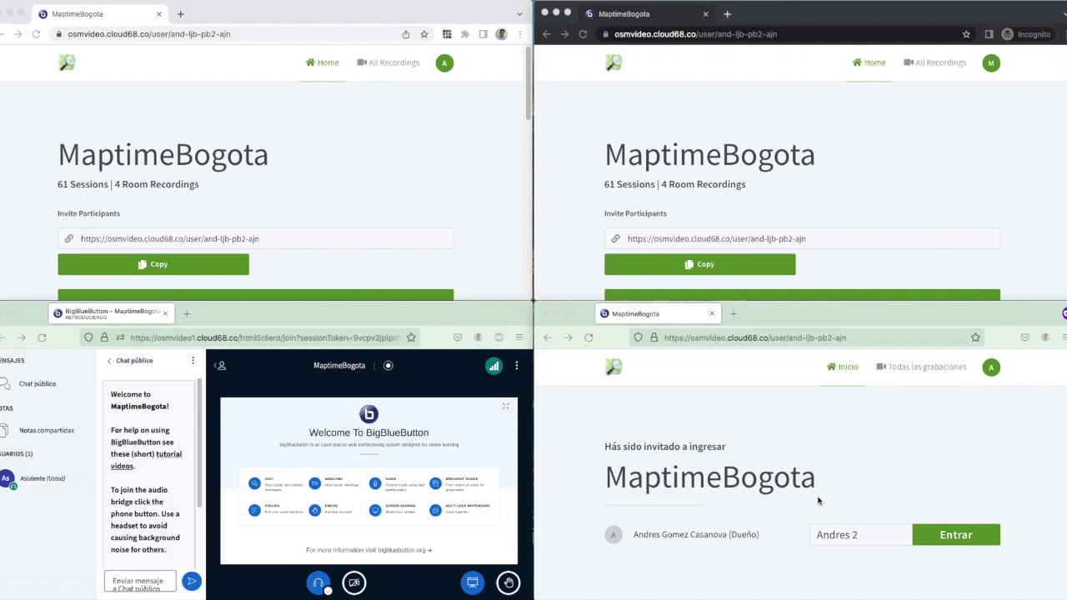
pyautogui.click(956, 535)
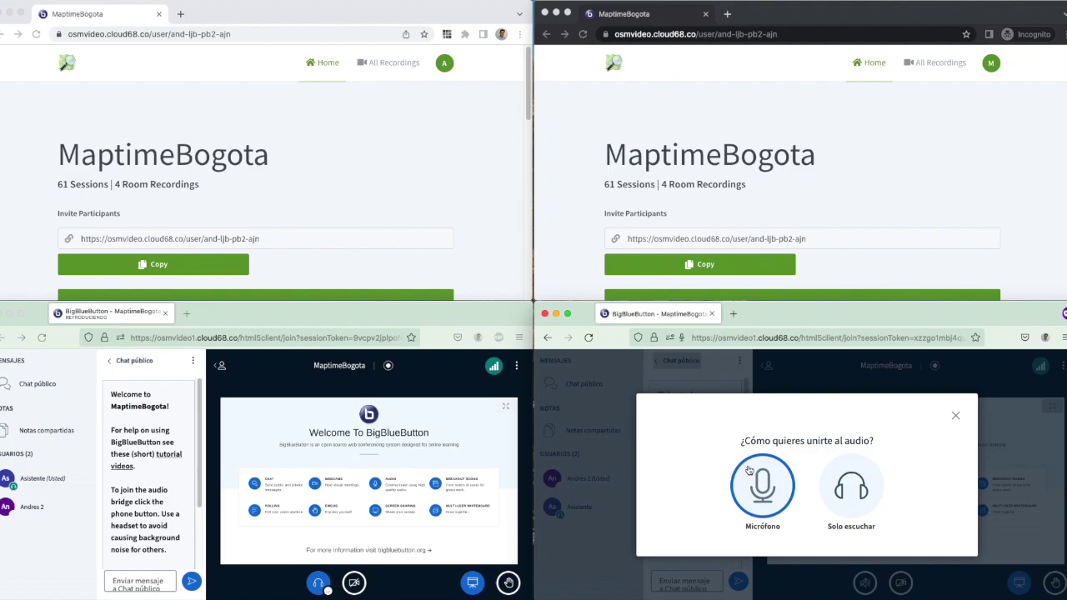
pyautogui.click(749, 471)
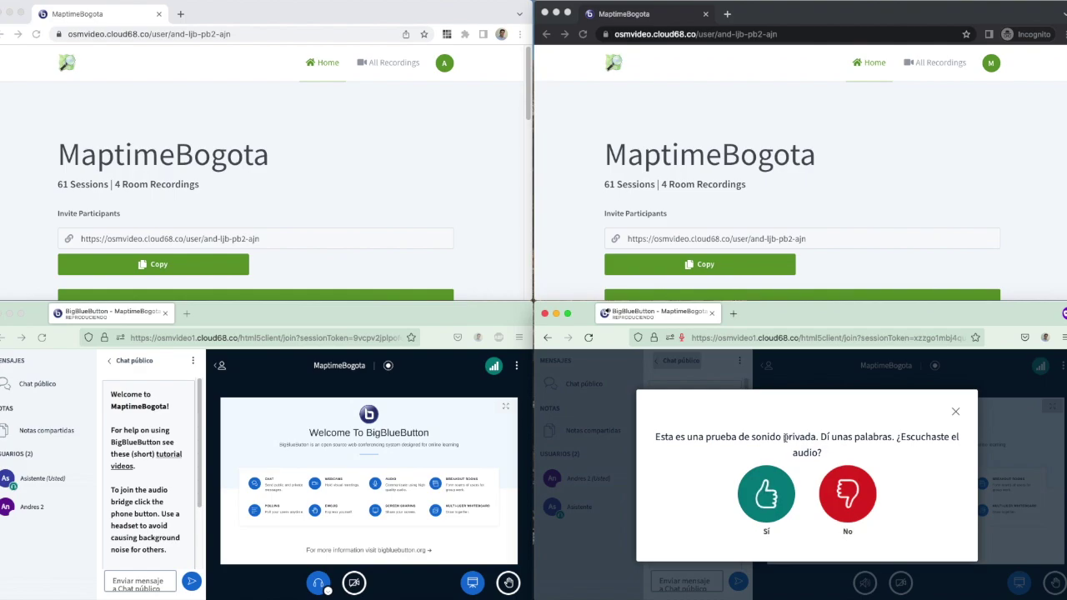
pyautogui.click(764, 495)
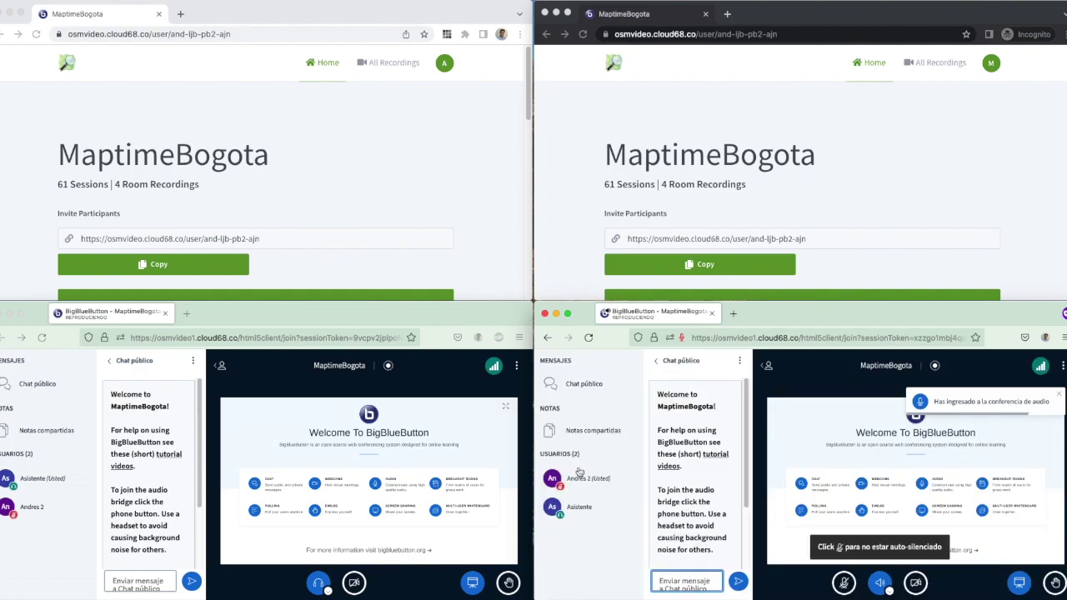